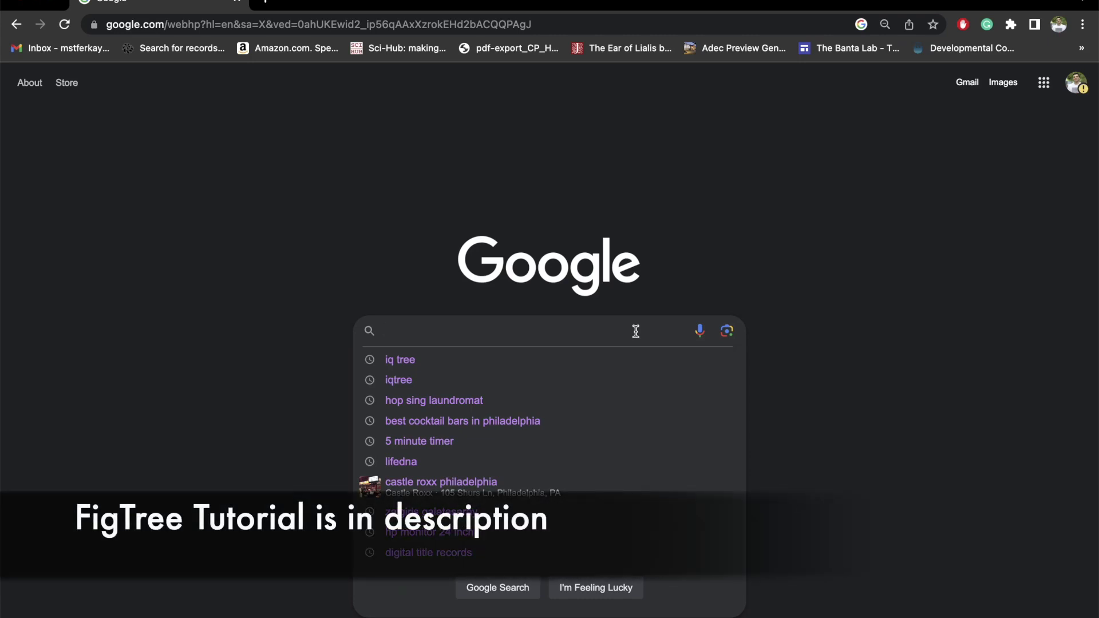
- Search Google for 'iq tree'
type("iq tree")
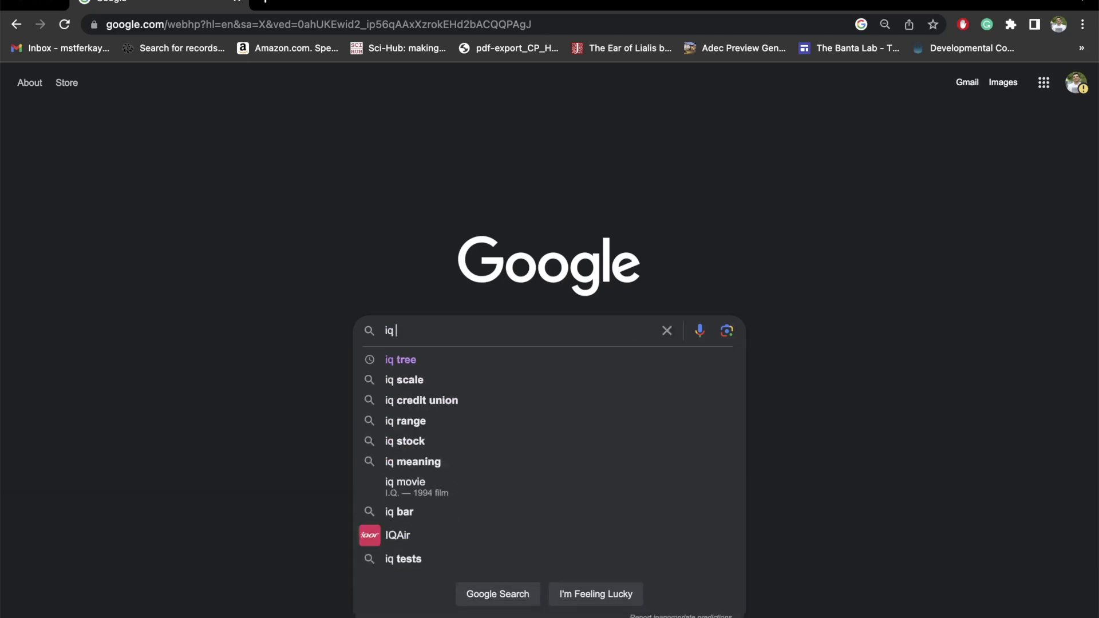
key("Return")
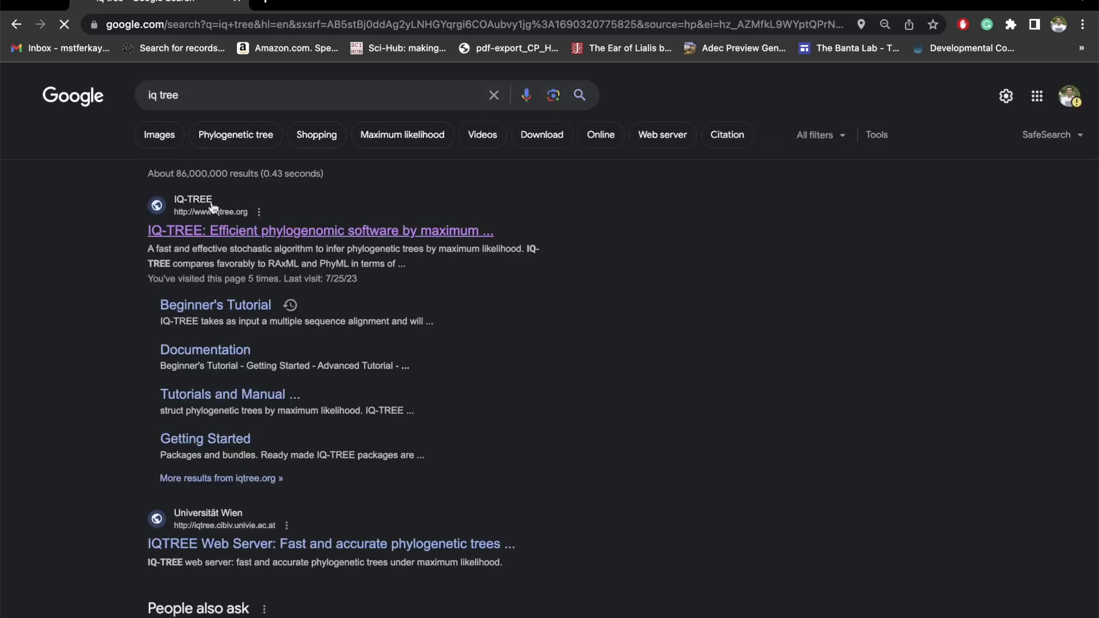
- Open the IQ-TREE homepage, highlight 'Stable release 1.6.12', and open the downloaded iqtree-1.6.12-MacOSX folder
left_click(216, 231)
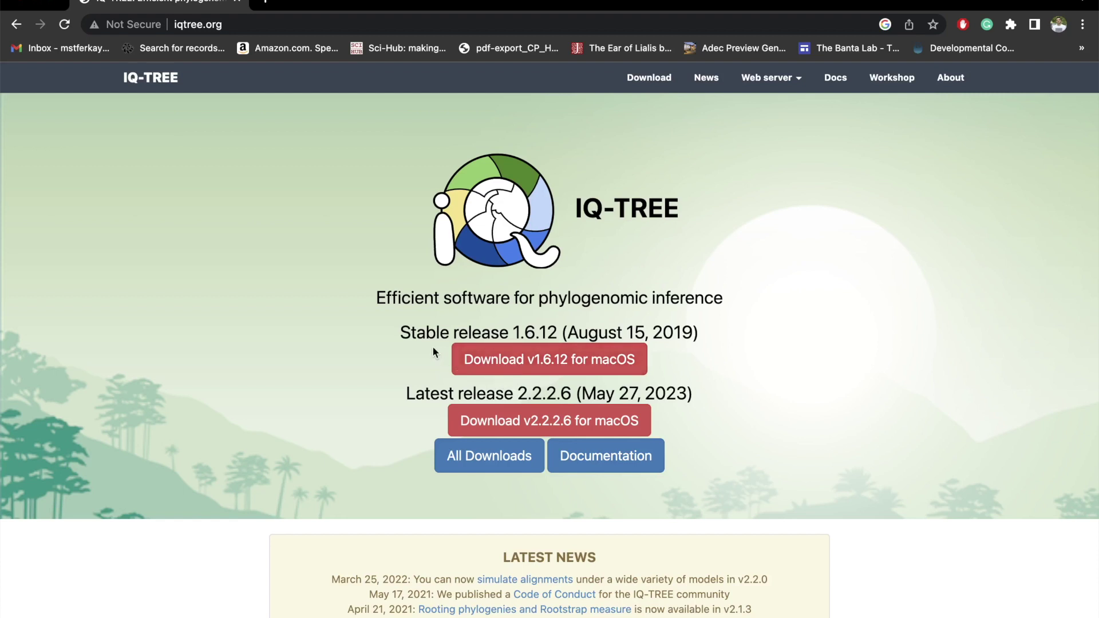
left_click_drag(401, 332, 578, 332)
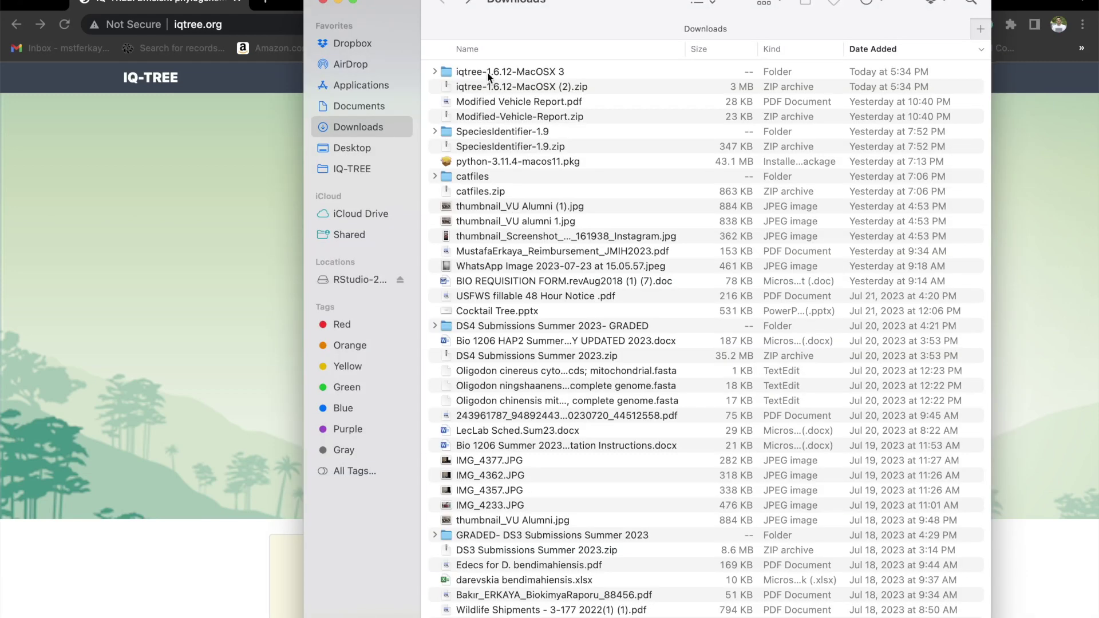
double_click(487, 70)
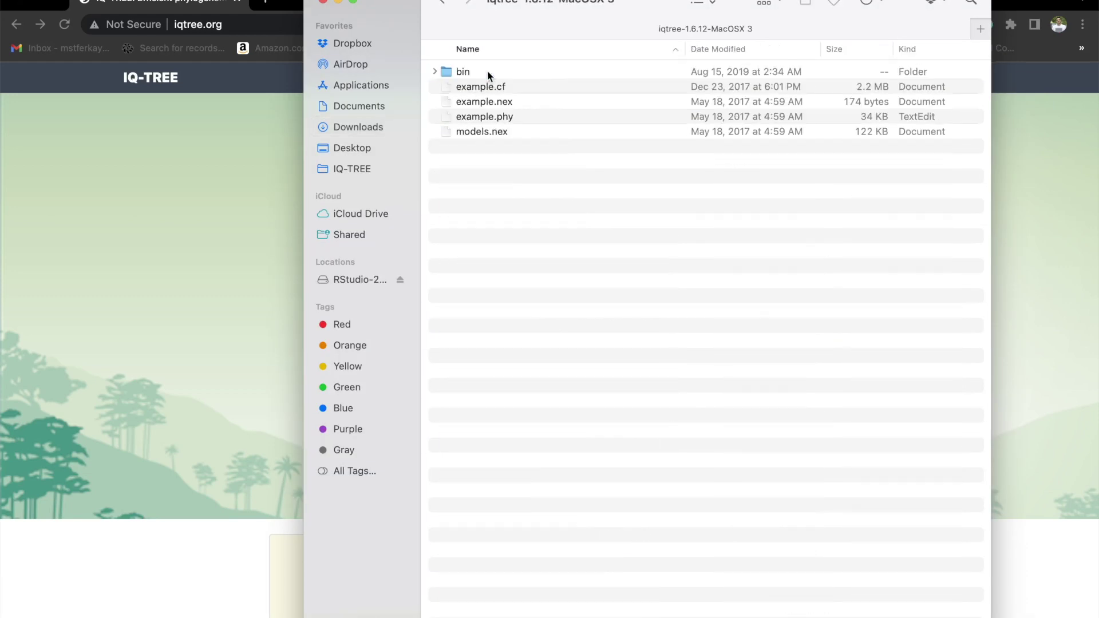
- Copy the iqtree executable from bin and create a Desktop folder named 'IQ-TREE-trial'
double_click(460, 71)
left_click(472, 71)
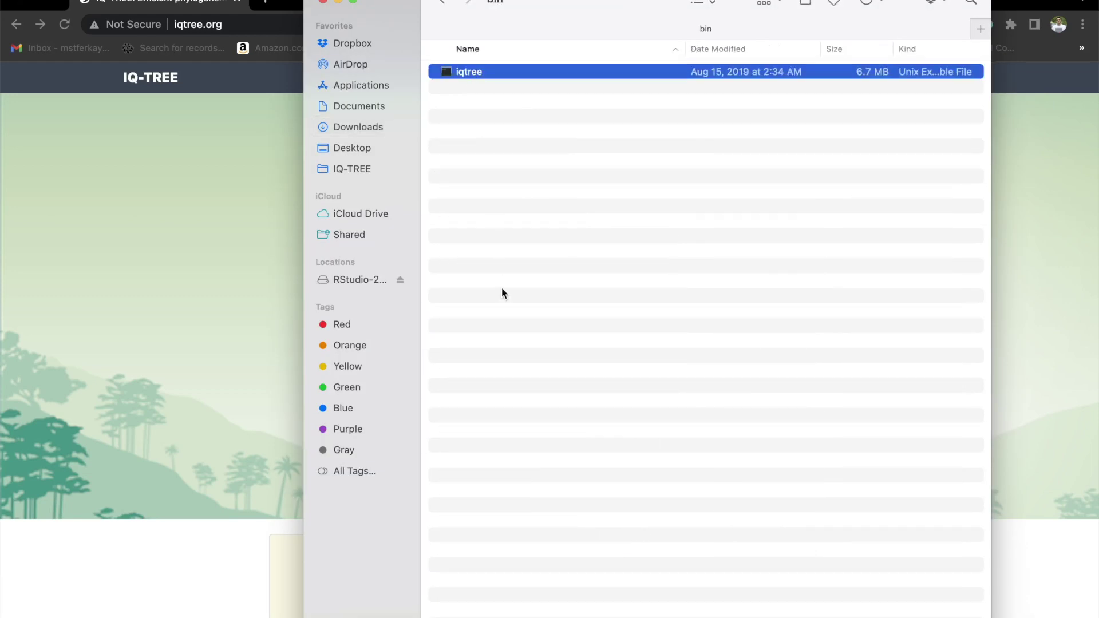
left_click(363, 149)
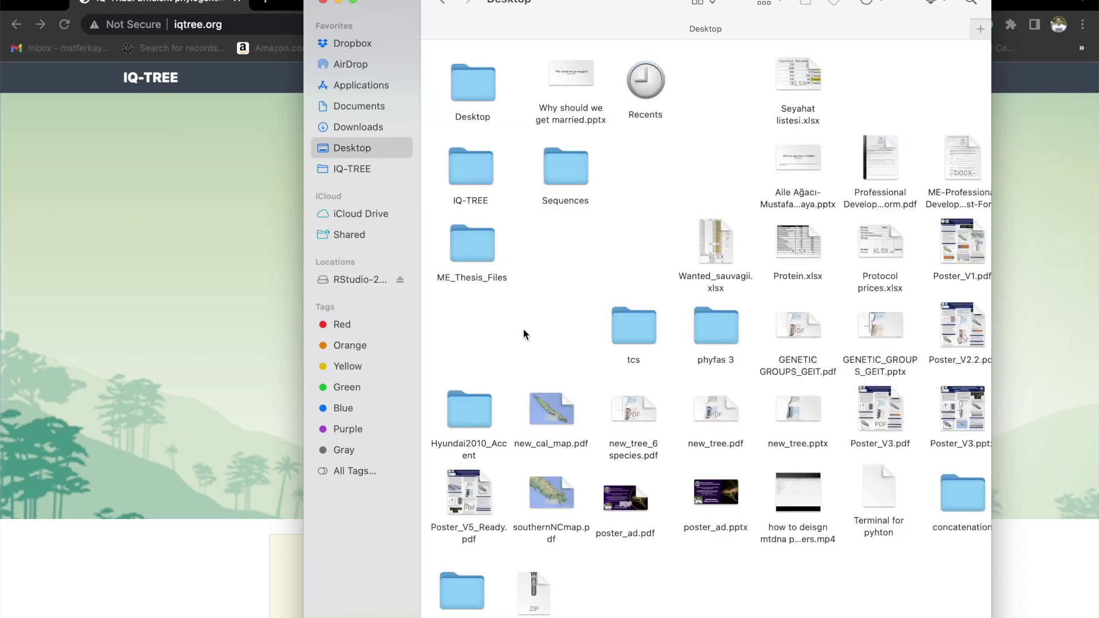
right_click(523, 331)
left_click(524, 337)
type("I")
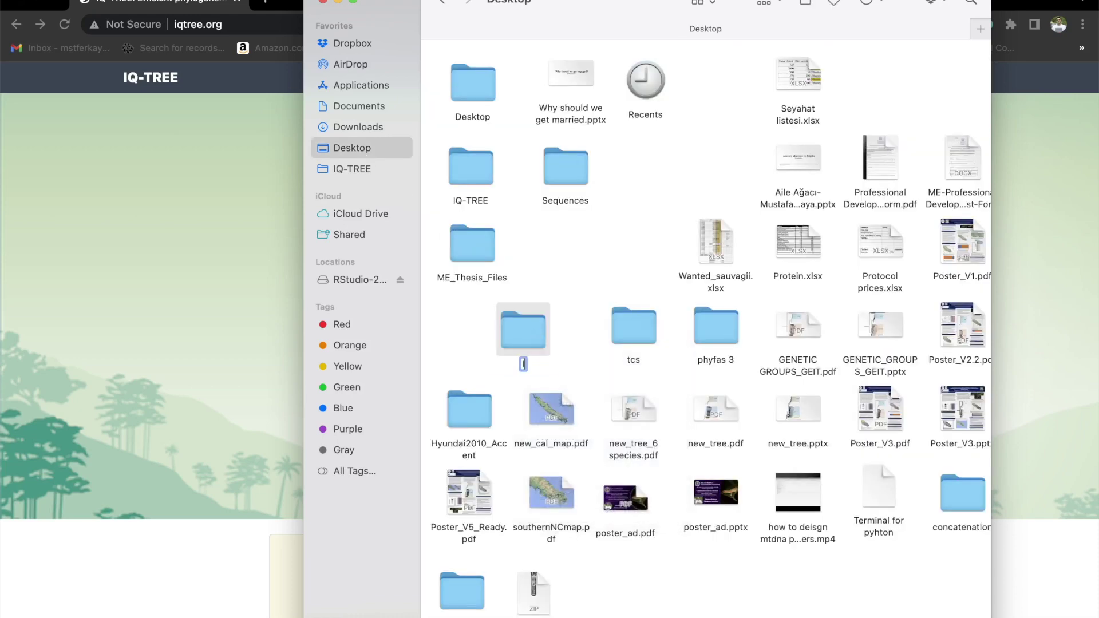
type("Q-TREE-trial")
key("Return")
- Paste iqtree and the Bavayia FASTA file into IQ-TREE-trial
double_click(514, 332)
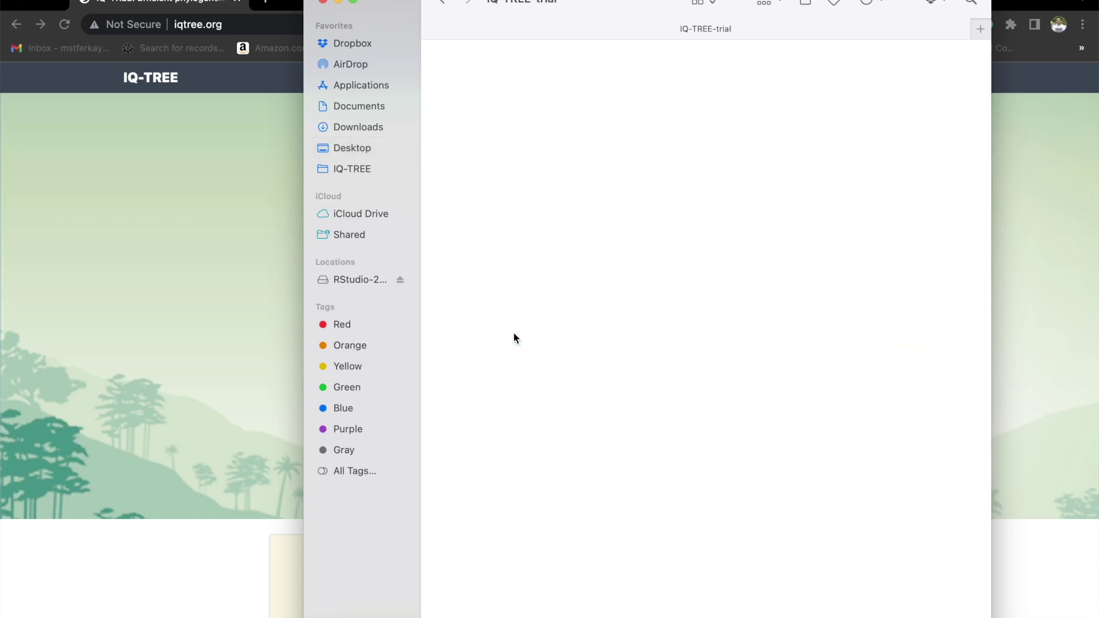
key("super+v")
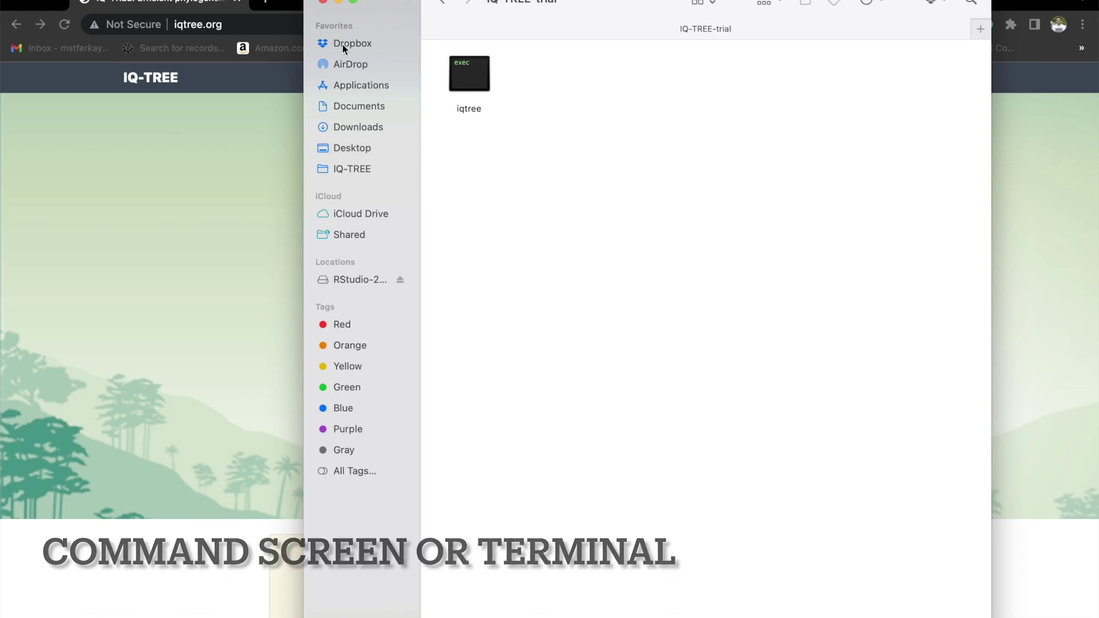
key("super+v")
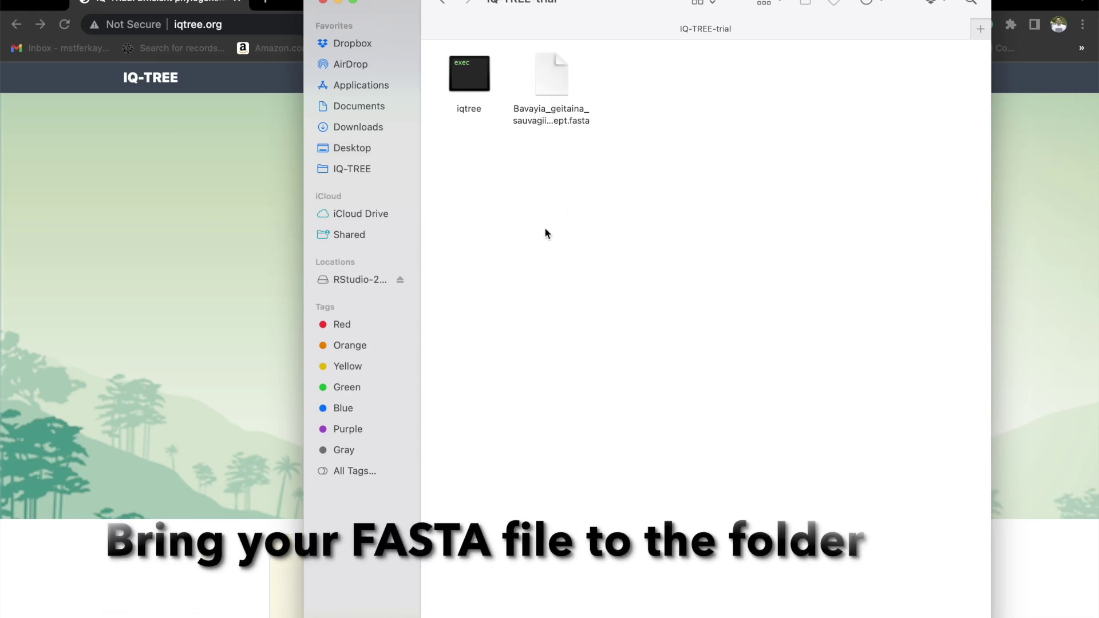
- Open Bavayia_geitaina_sauvagii_one_sept.fasta in TextEdit
left_click(560, 74)
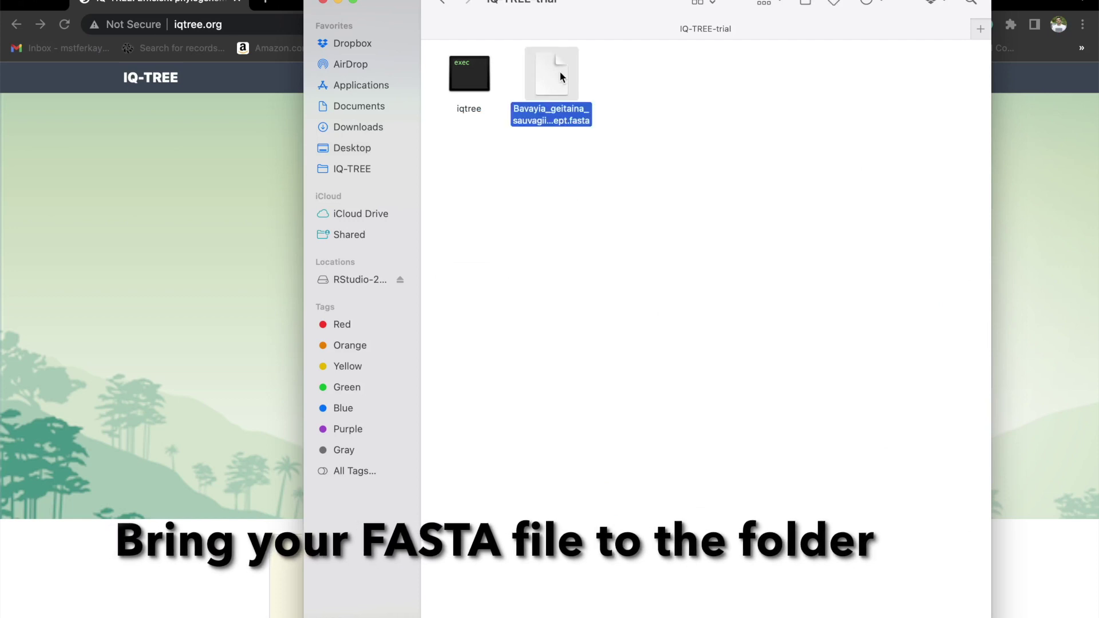
right_click(553, 78)
mouse_move(583, 107)
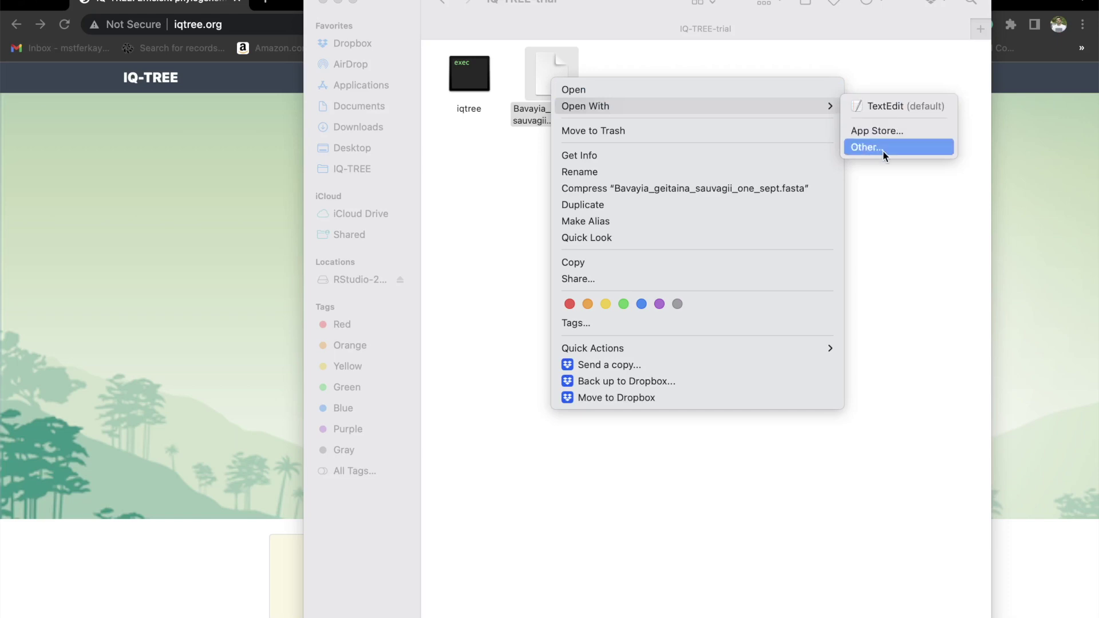
left_click(907, 106)
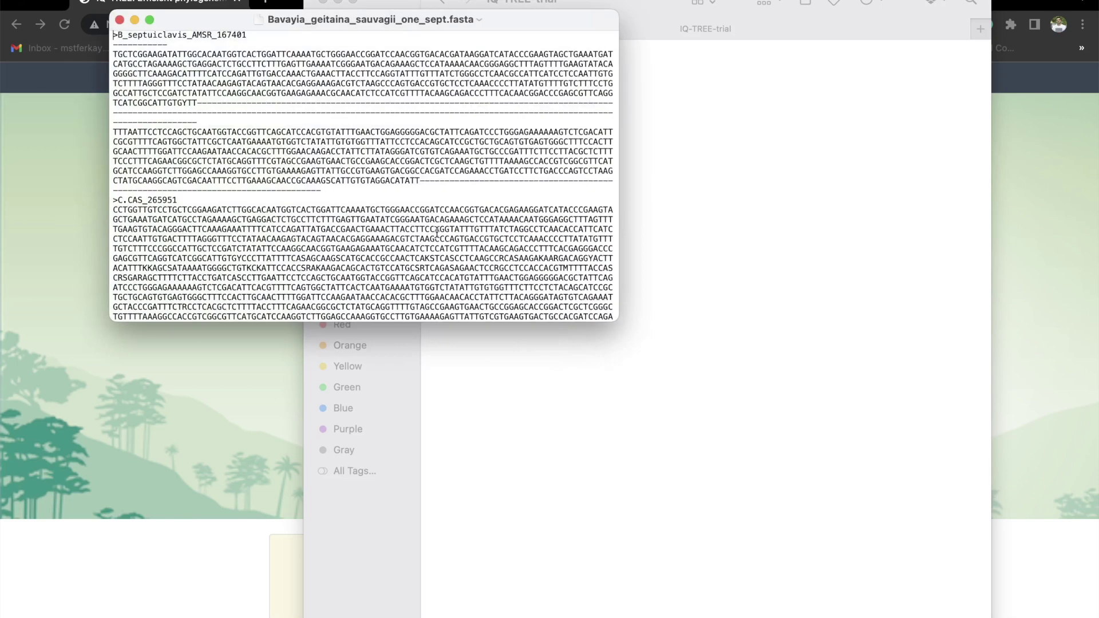
- Enlarge the TextEdit window, scroll through the FASTA sequences, then close the file
left_click_drag(614, 320, 1036, 593)
scroll(575, 309, "down", 3)
scroll(575, 308, "up", 5)
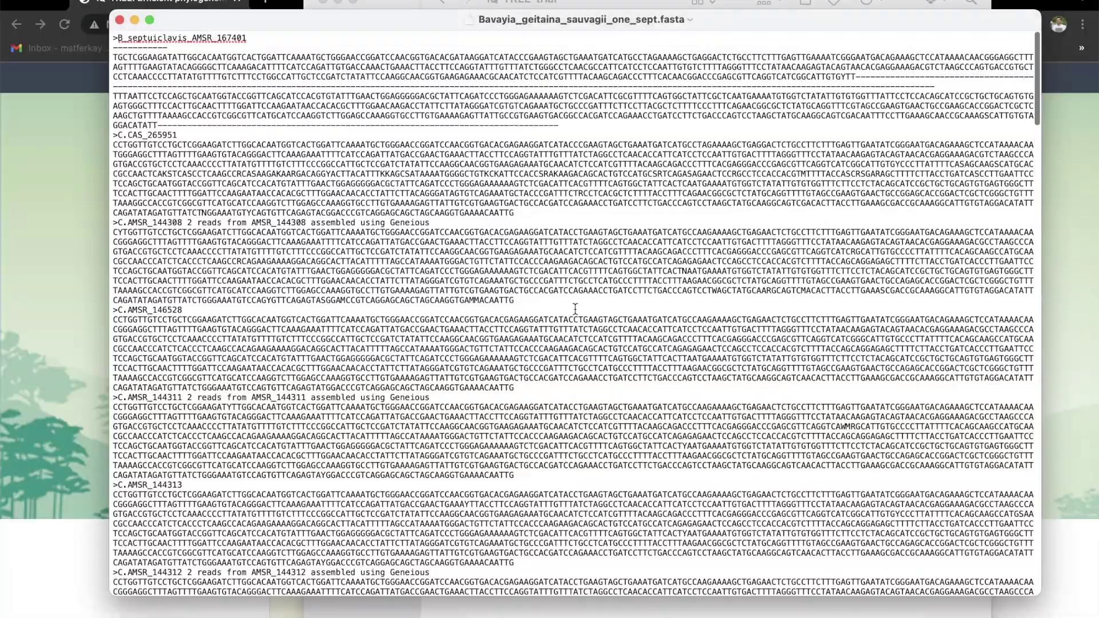
scroll(575, 309, "down", 8)
scroll(575, 309, "down", 15)
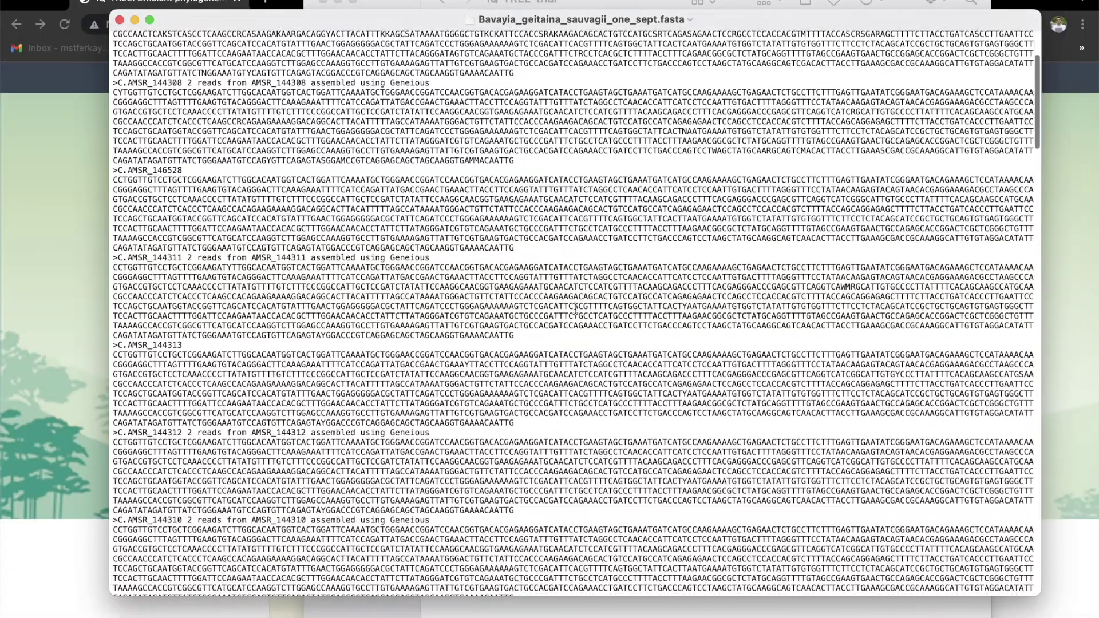
scroll(575, 309, "down", 15)
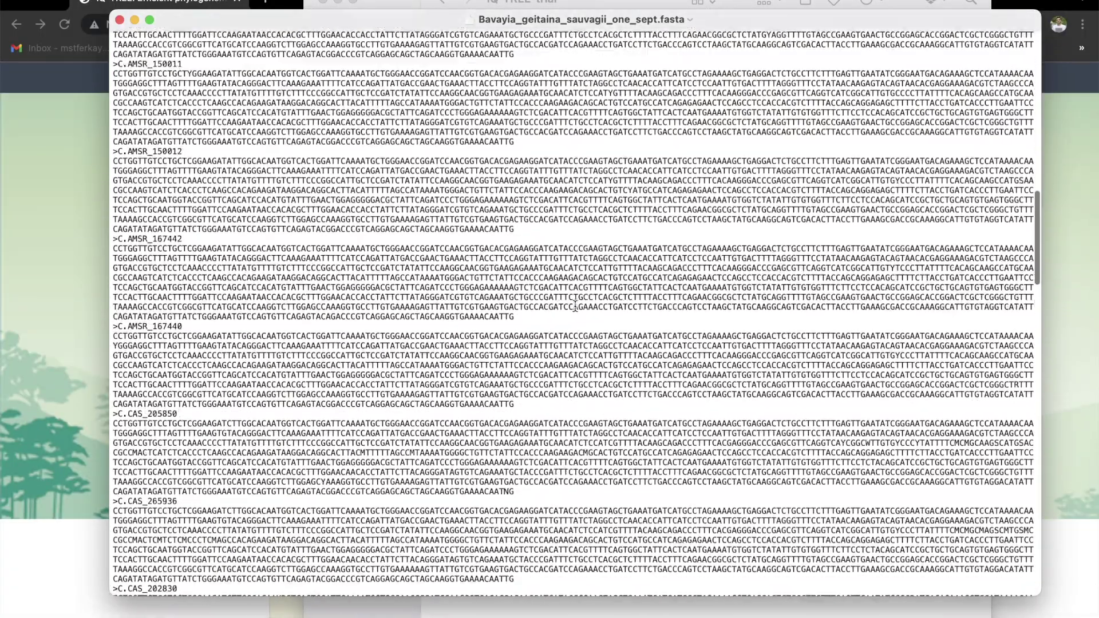
scroll(577, 287, "down", 15)
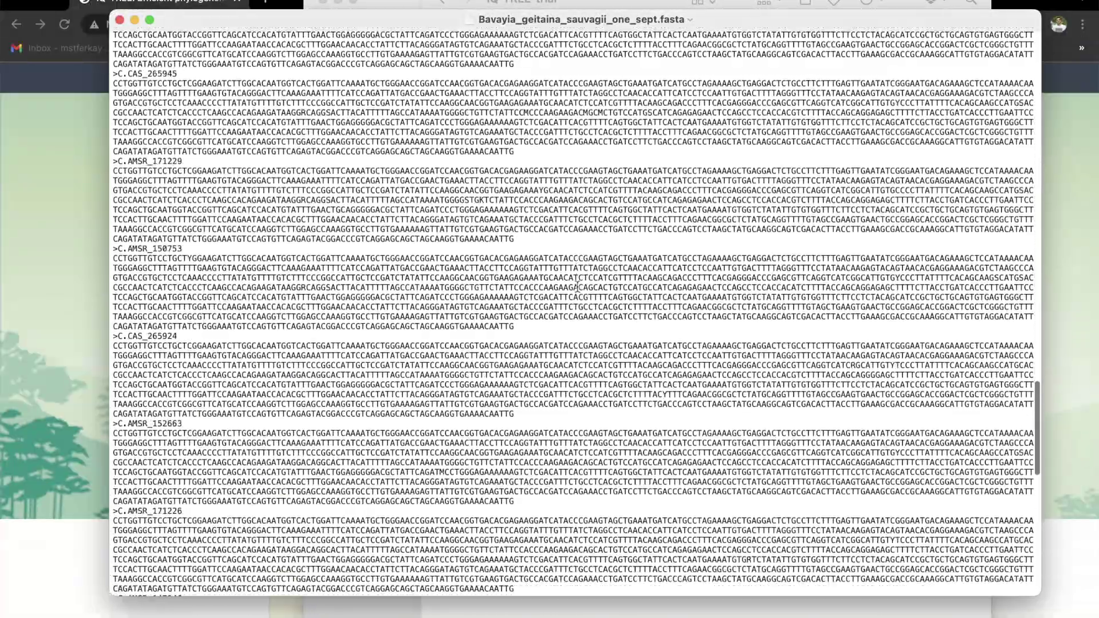
scroll(577, 287, "up", 20)
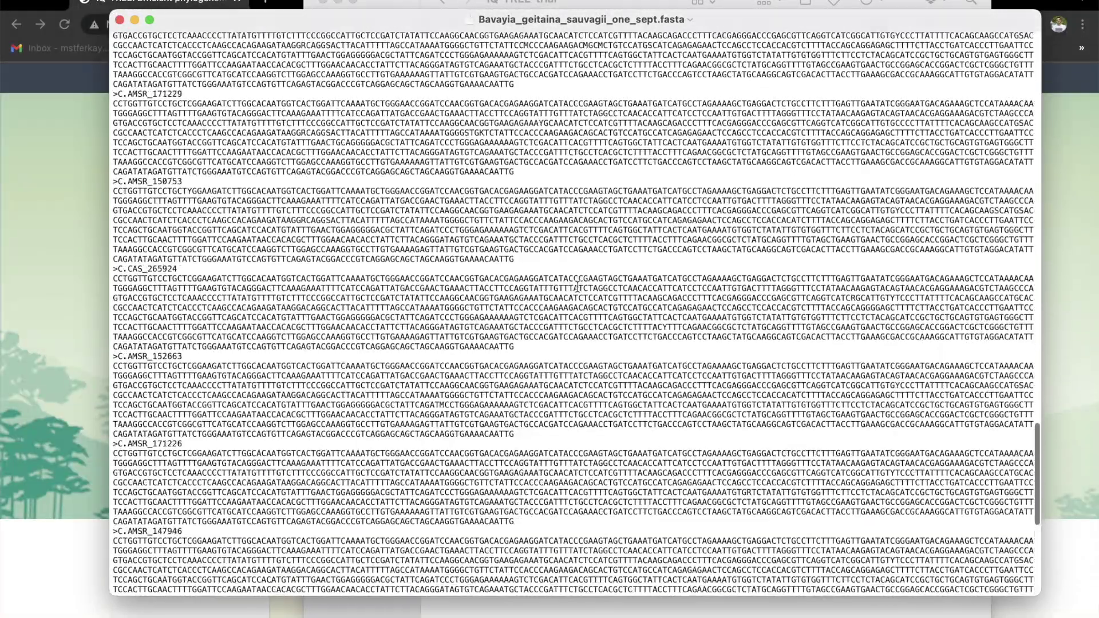
scroll(577, 287, "up", 10)
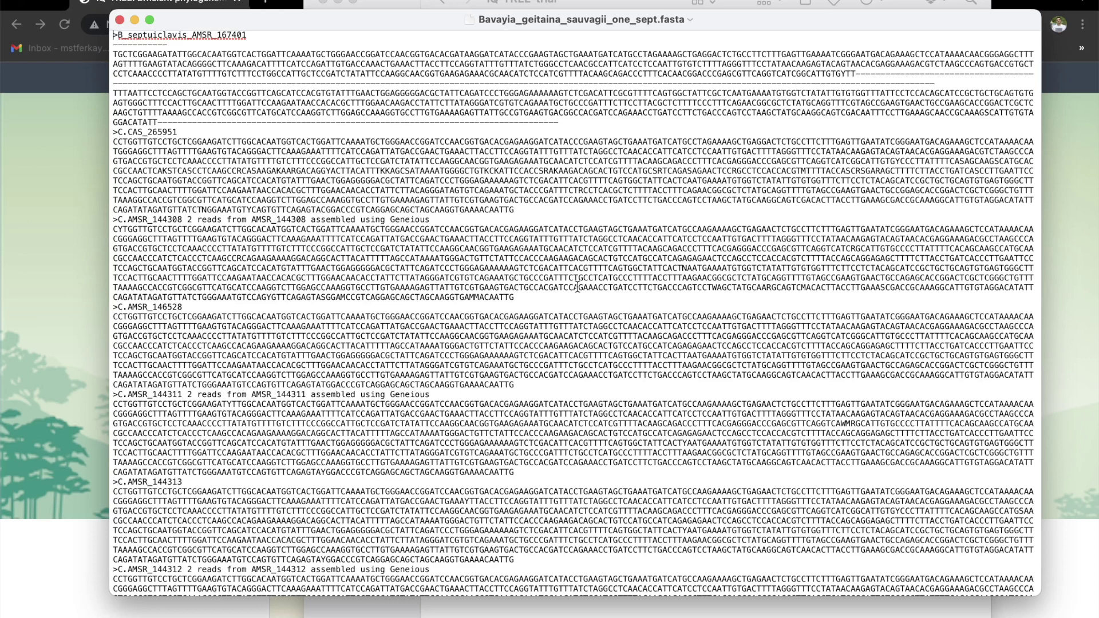
key("super+w")
- Launch the Terminal app through a Spotlight search for 'terminal'
key("super+space")
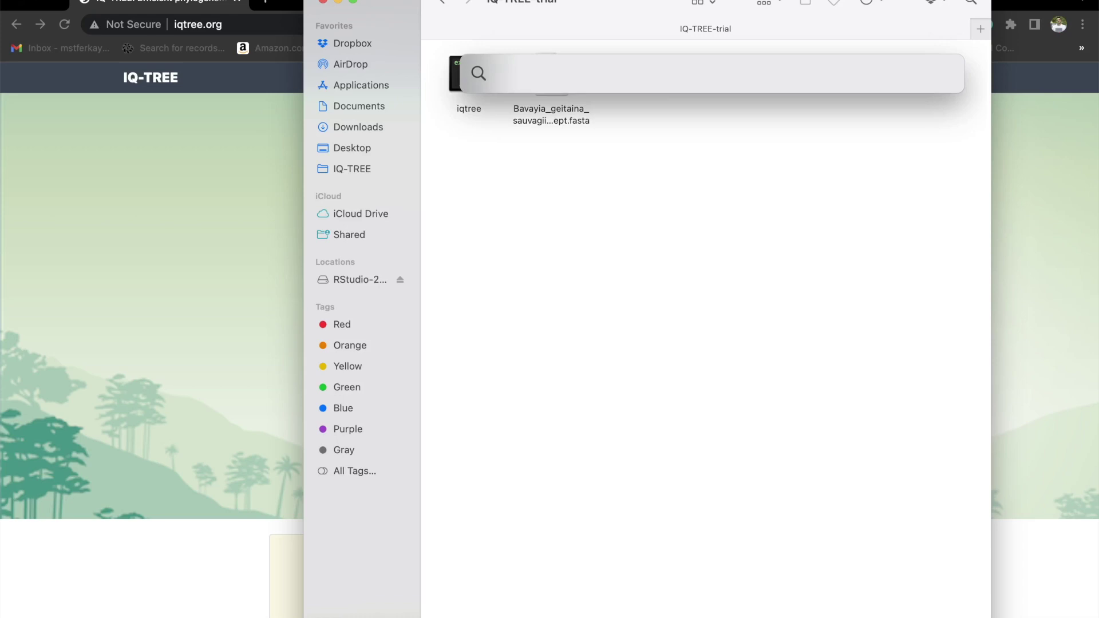
key("Escape")
key("super+space")
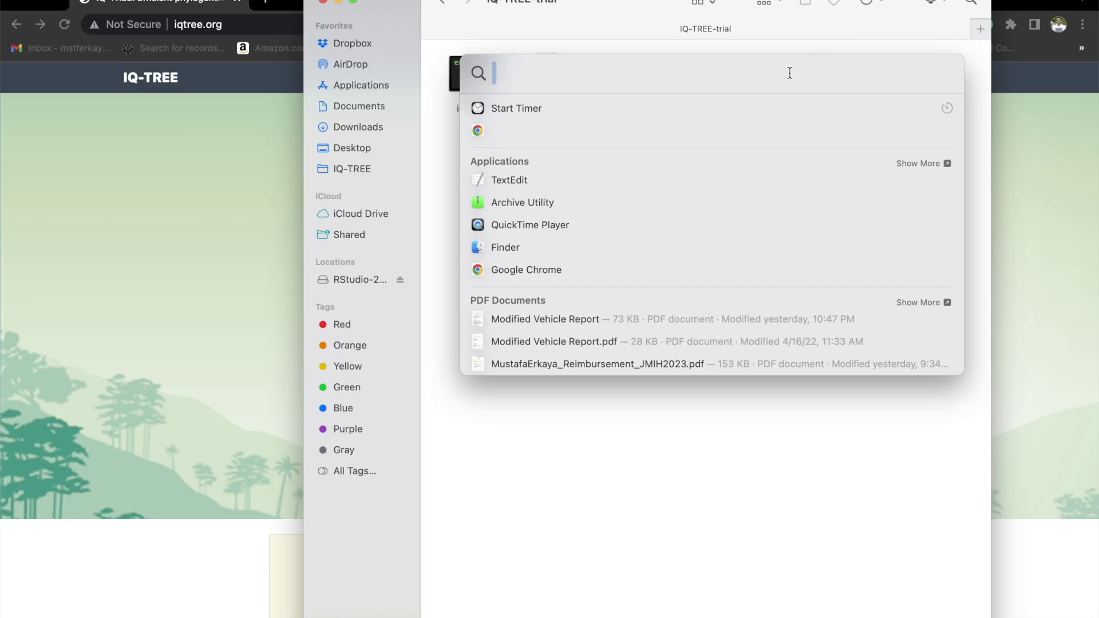
type("terminal")
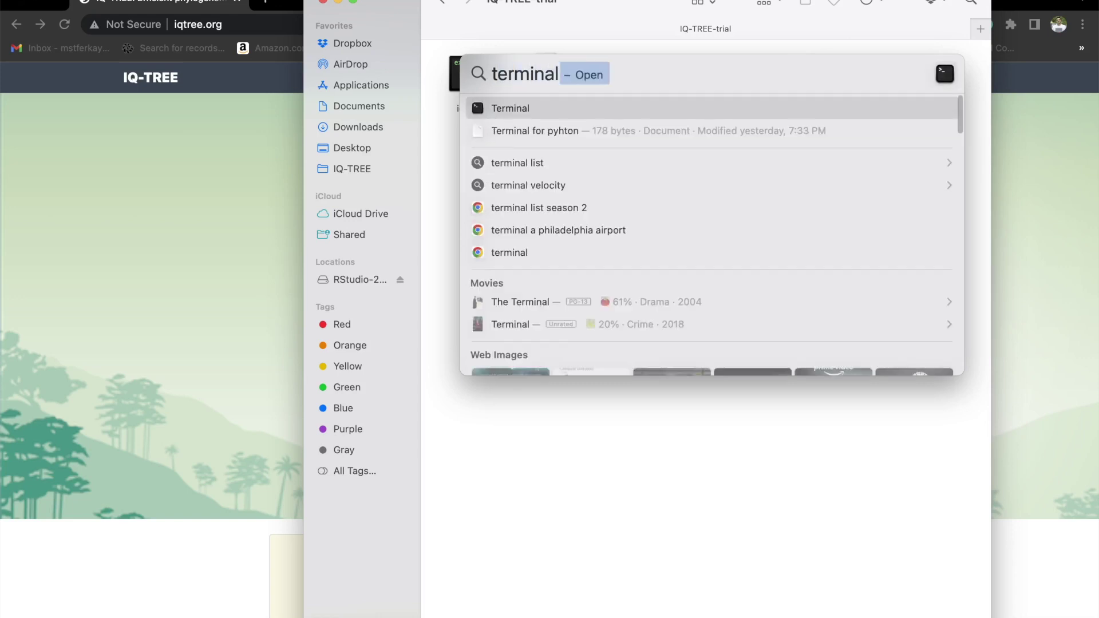
key("Return")
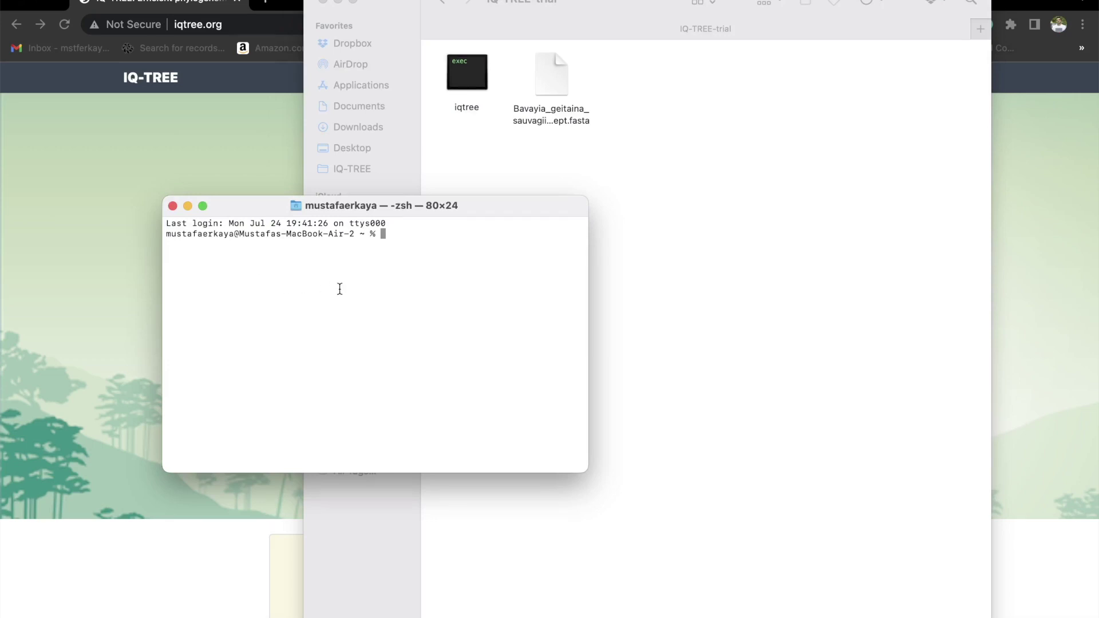
- Run iqtree on the Bavayia FASTA alignment with -s and -m MFP model selection
left_click_drag(470, 69, 418, 254)
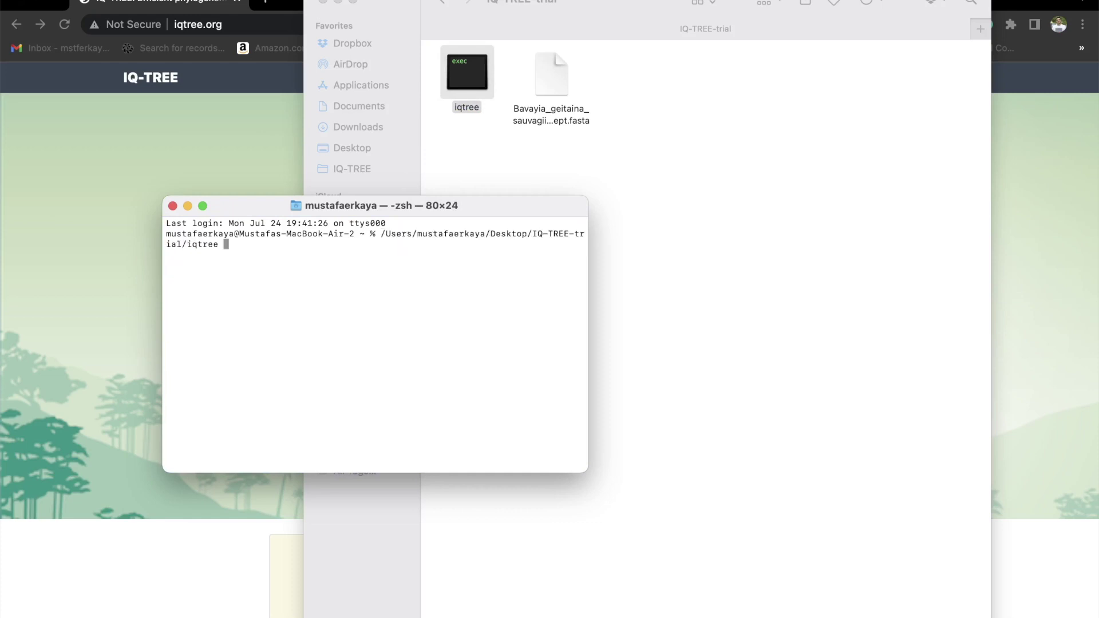
type("-s")
left_click_drag(553, 72, 389, 254)
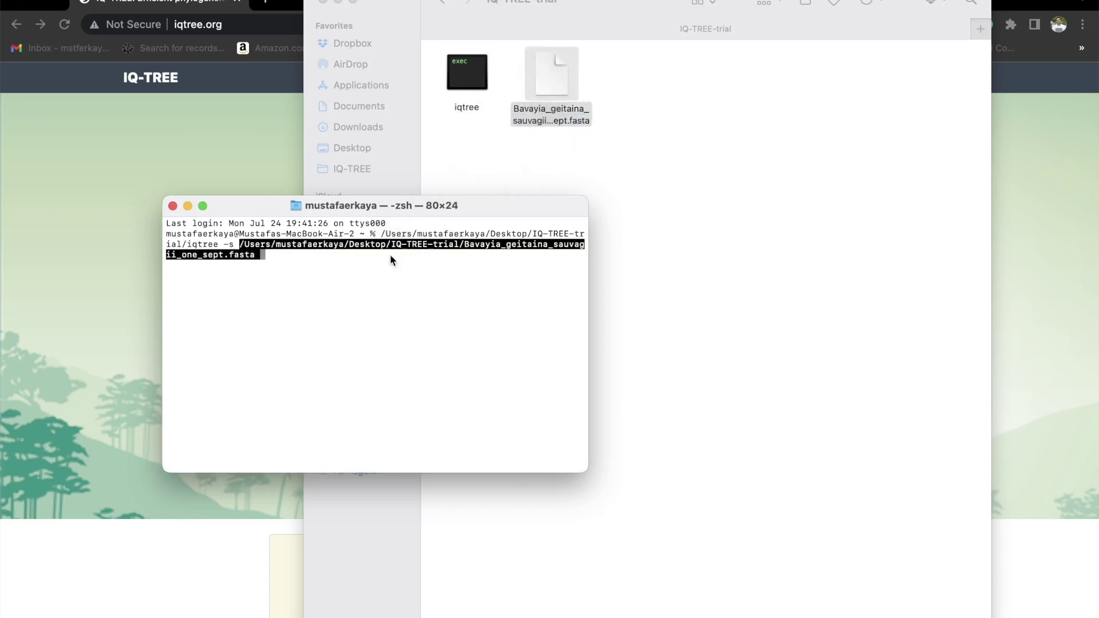
type("-m MFP")
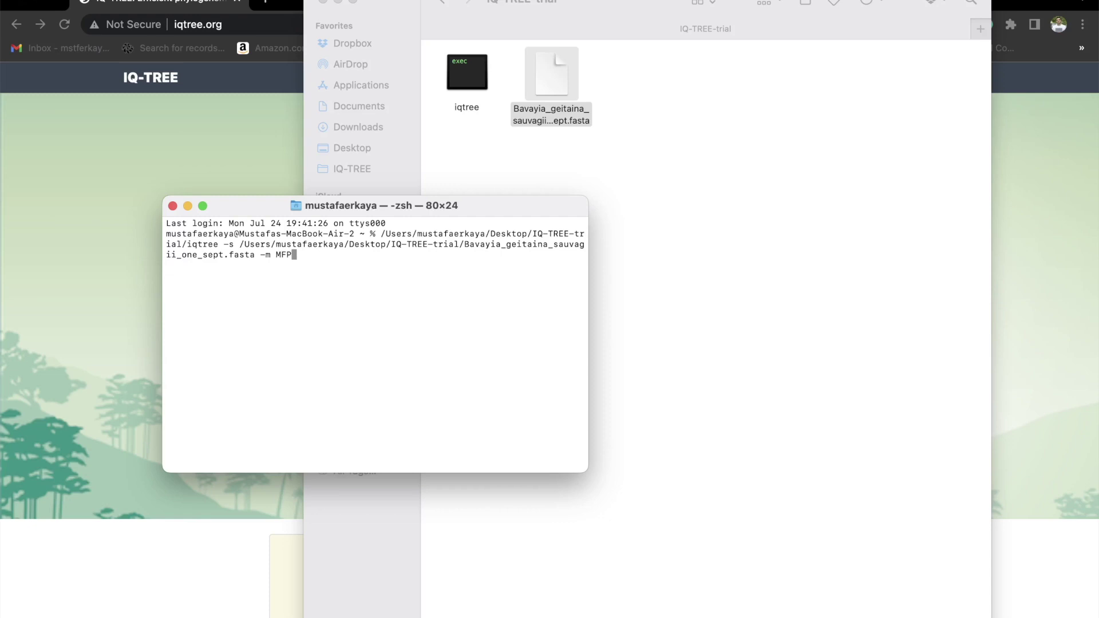
key("Return")
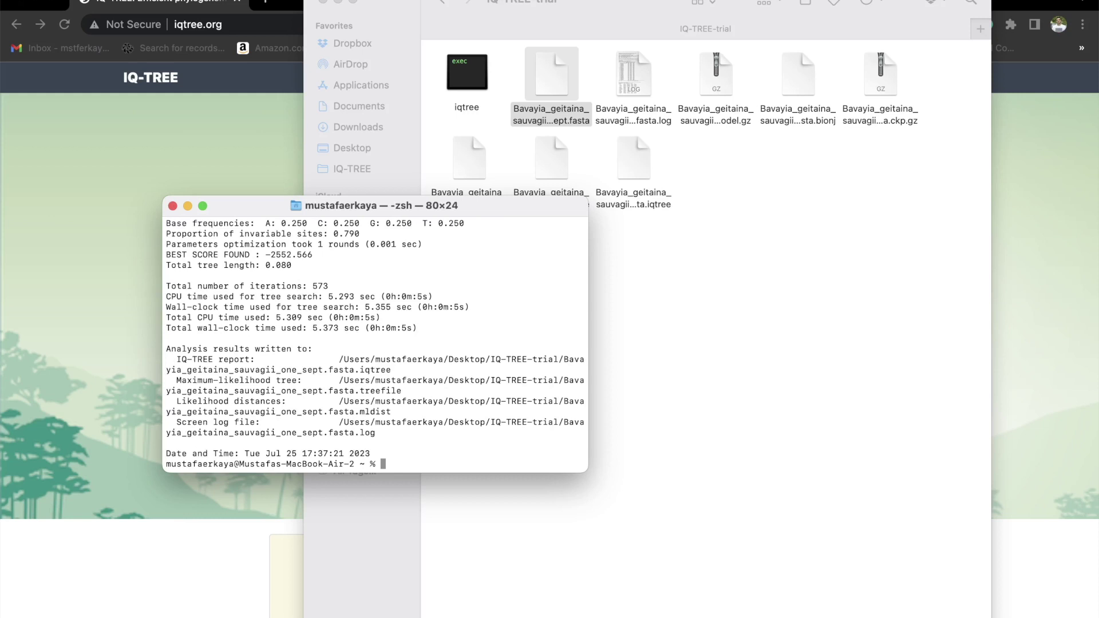
- Check the output files, then enlarge Terminal and scroll up to the best-fit model line
left_click(713, 423)
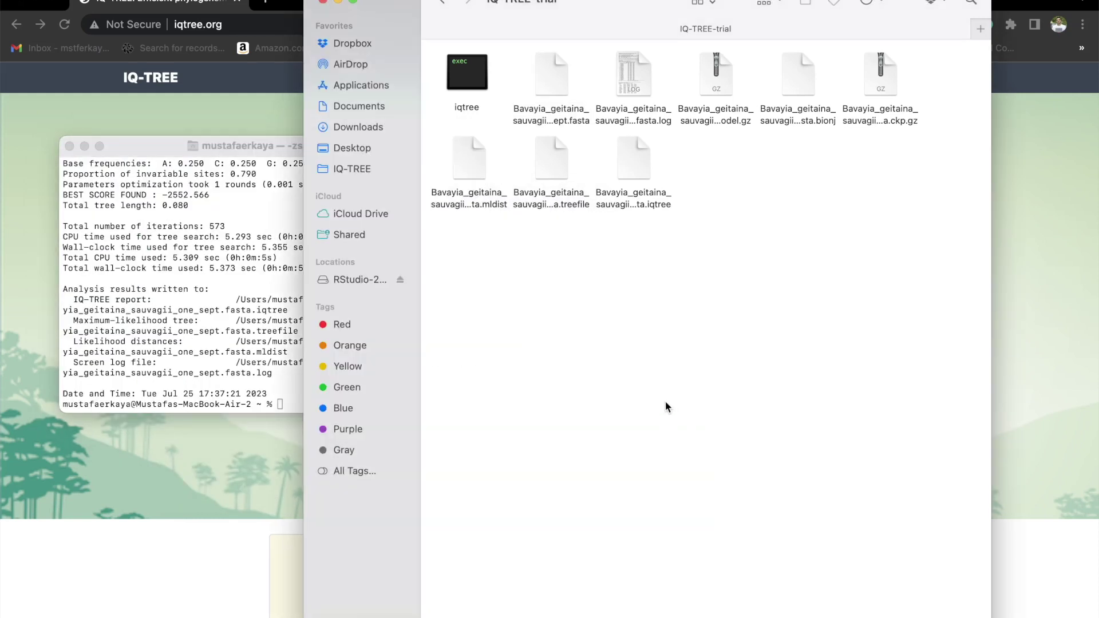
left_click(238, 147)
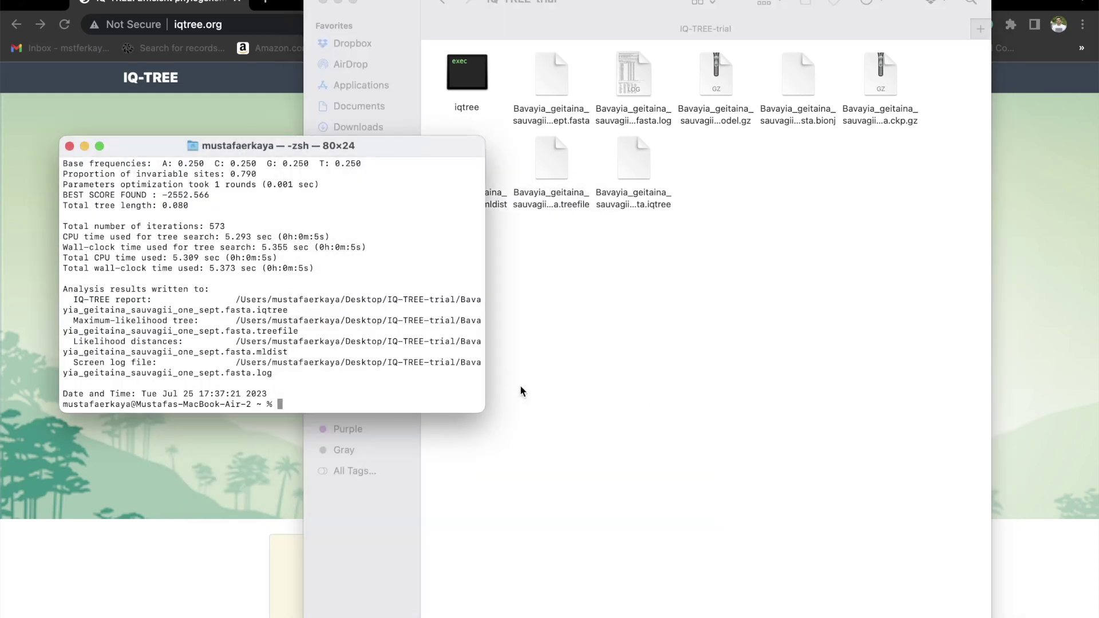
left_click_drag(478, 409, 763, 587)
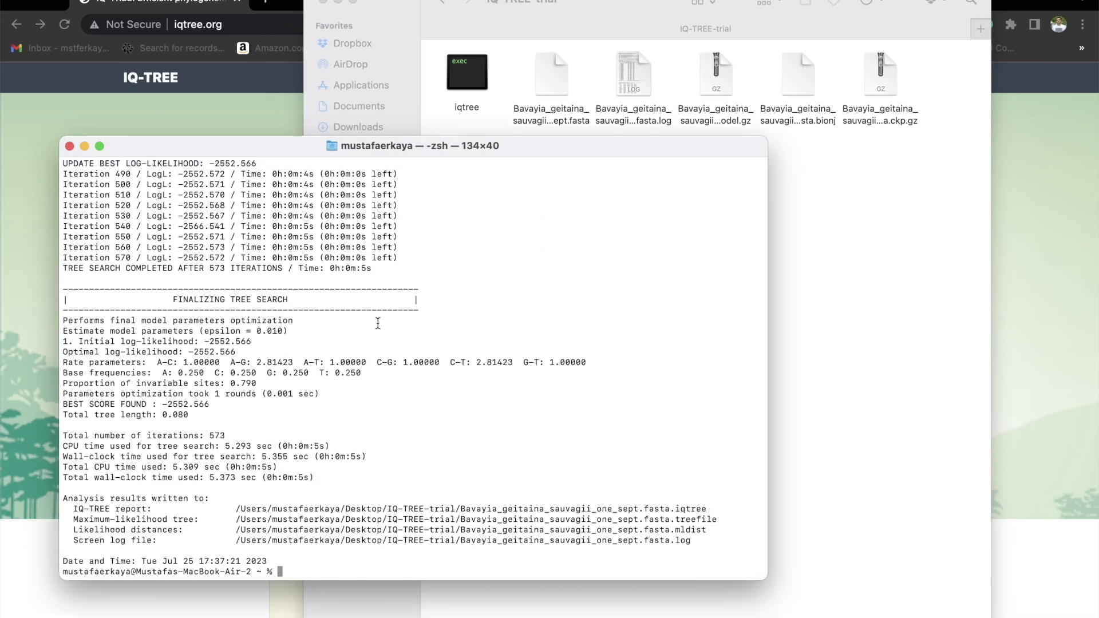
scroll(378, 323, "down", 1)
scroll(377, 324, "up", 20)
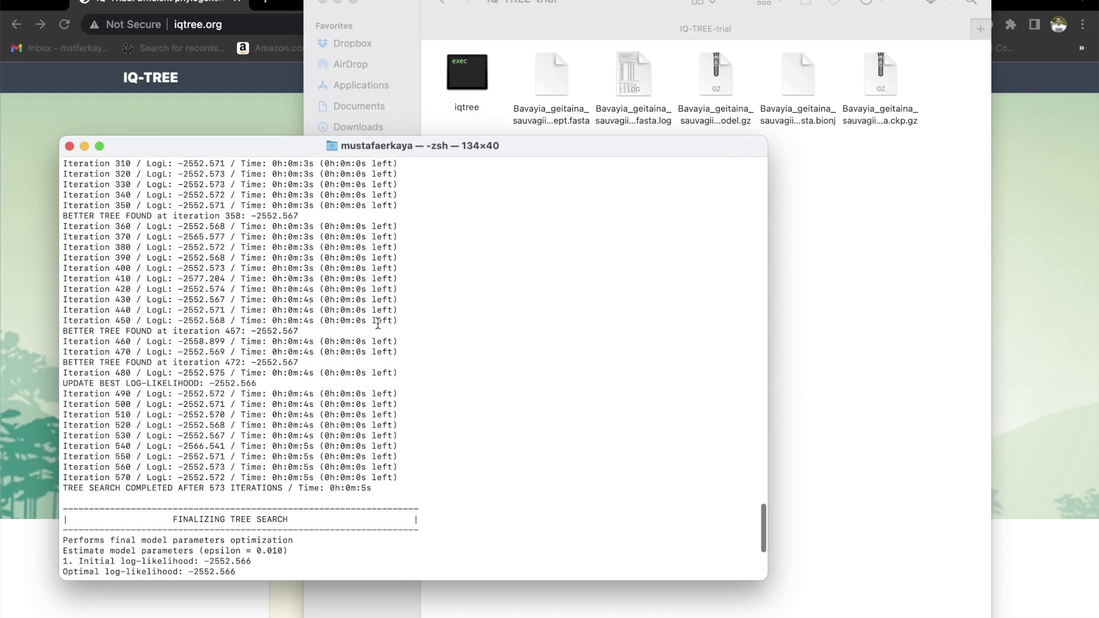
scroll(378, 323, "up", 15)
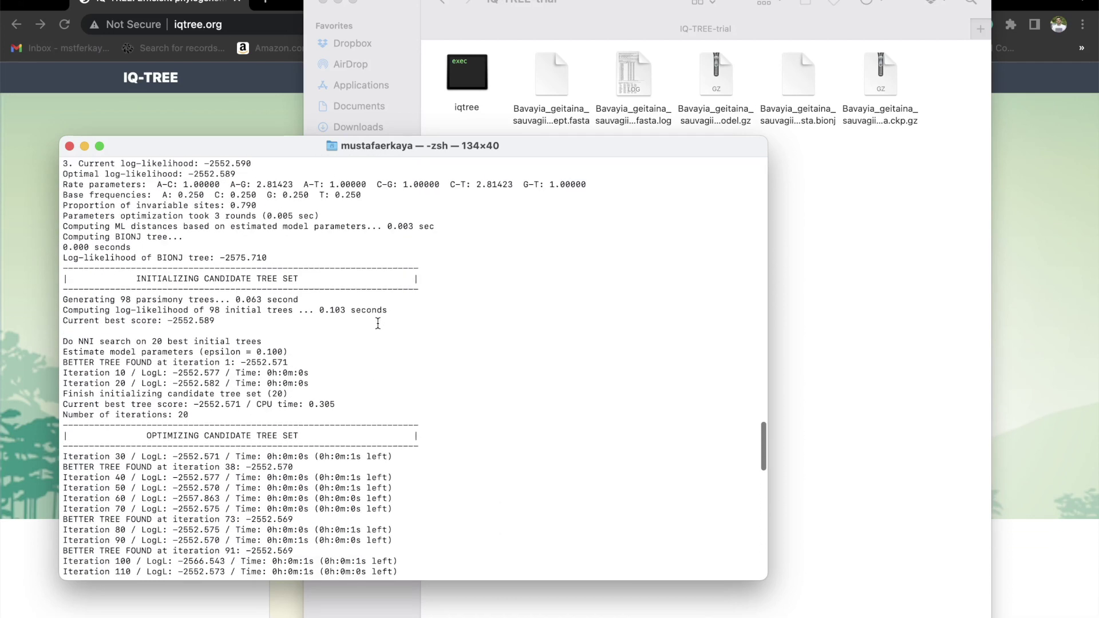
scroll(378, 324, "up", 5)
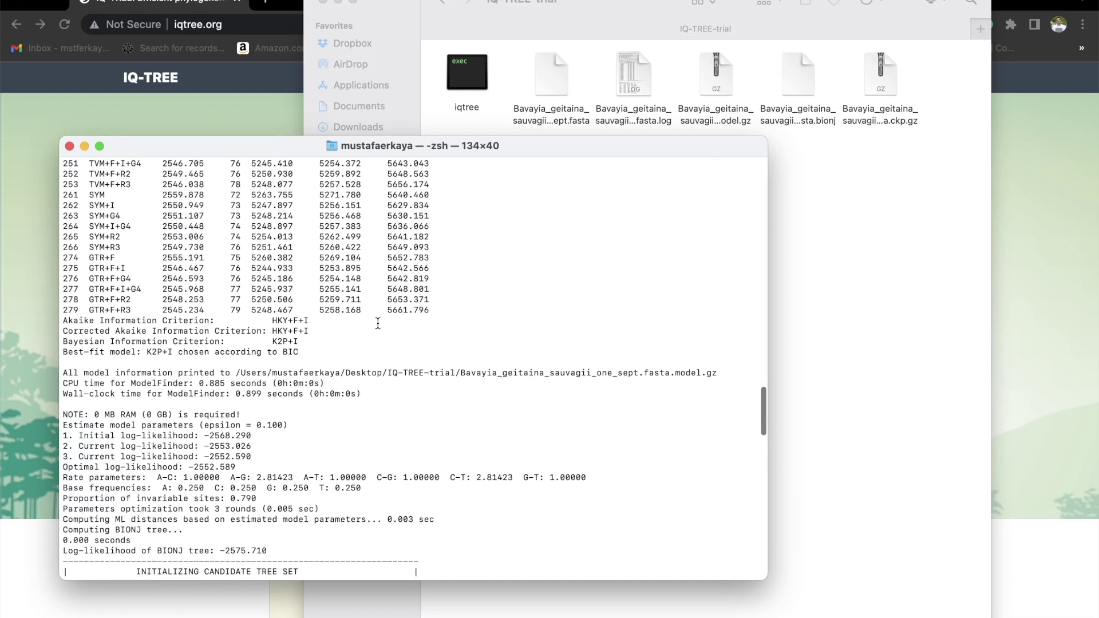
- Copy the best-fit model name K2P+I from the output
left_click_drag(146, 353, 173, 354)
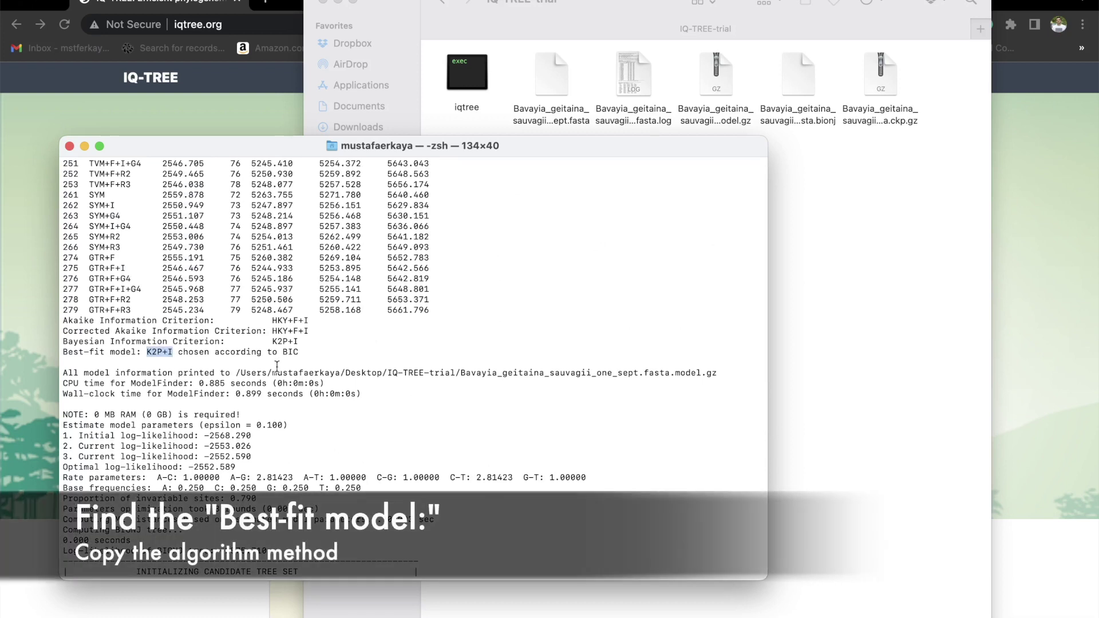
right_click(155, 351)
left_click(182, 439)
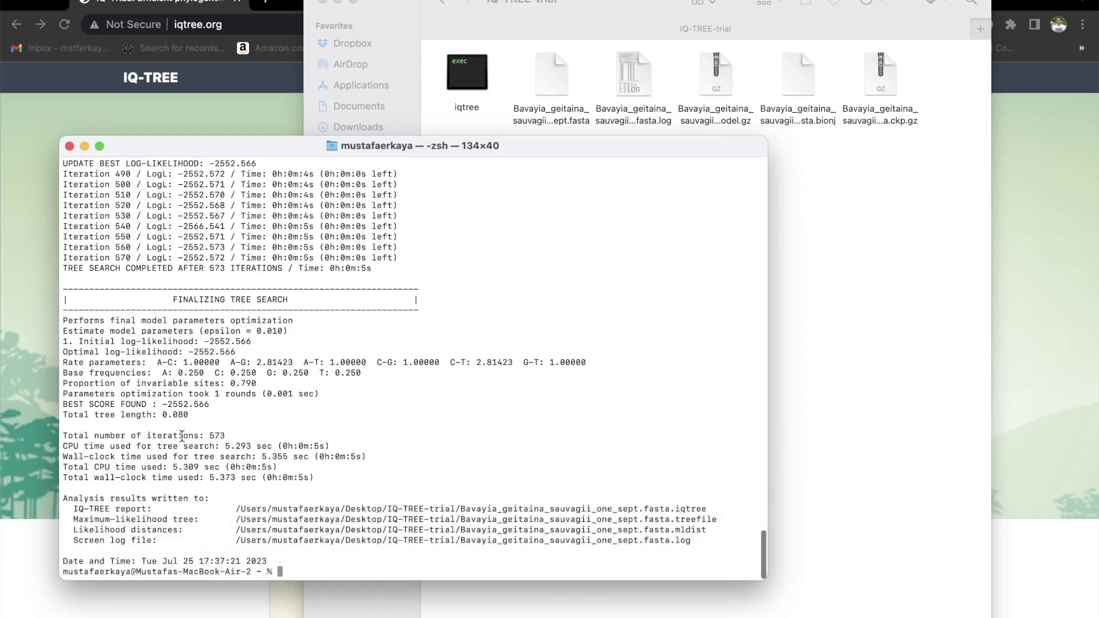
scroll(494, 376, "up", 20)
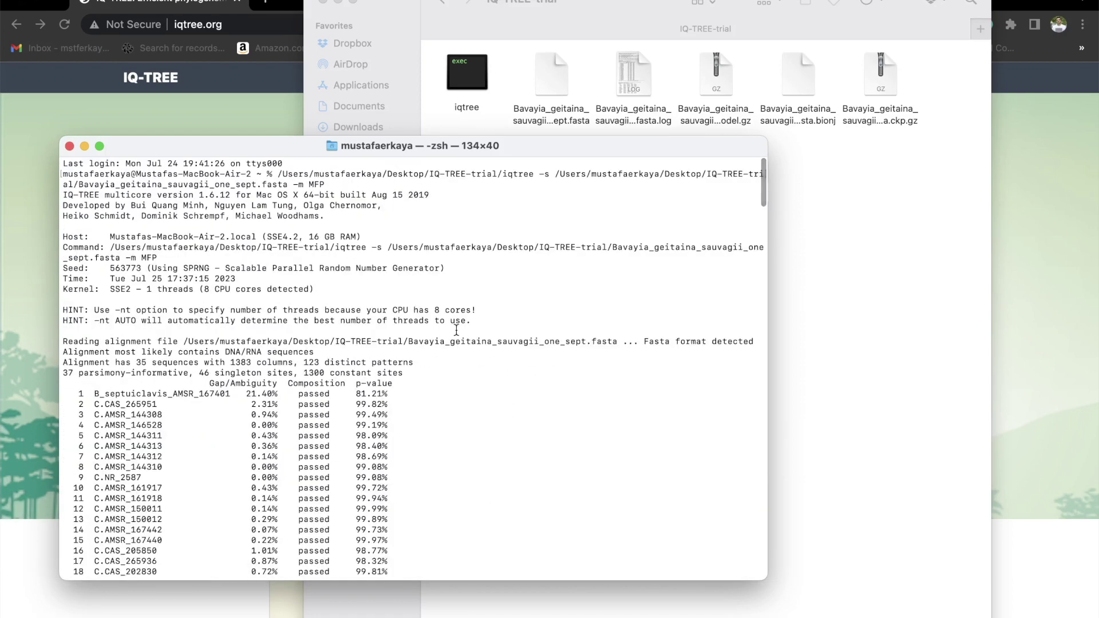
scroll(456, 330, "down", 20)
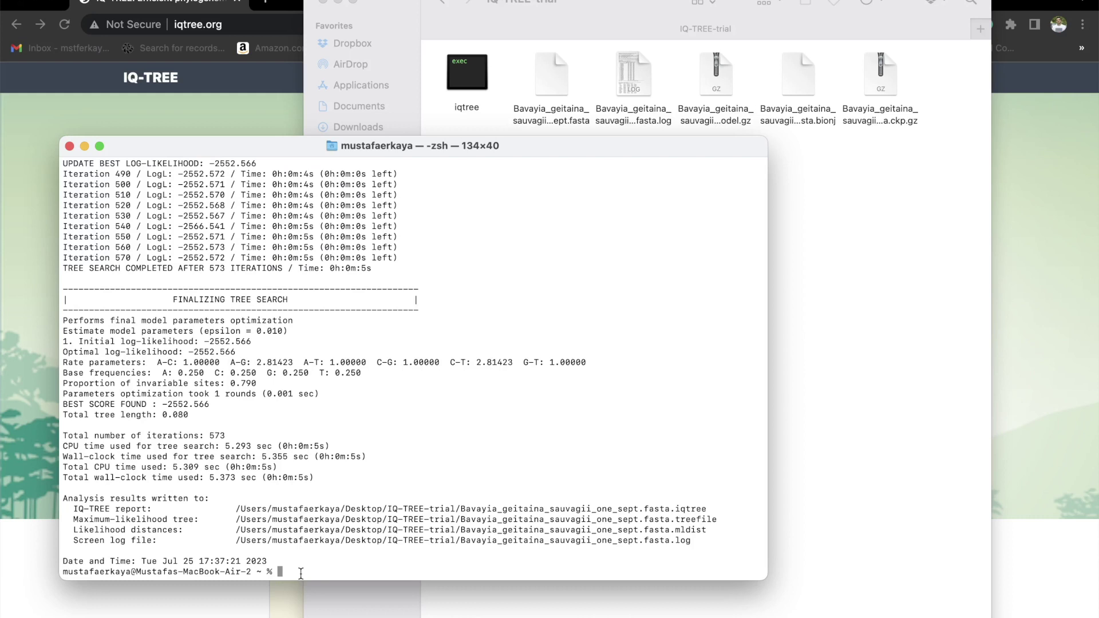
- Start a new command with the iqtree path and -s pointing to the FASTA alignment
scroll(301, 573, "down", 1)
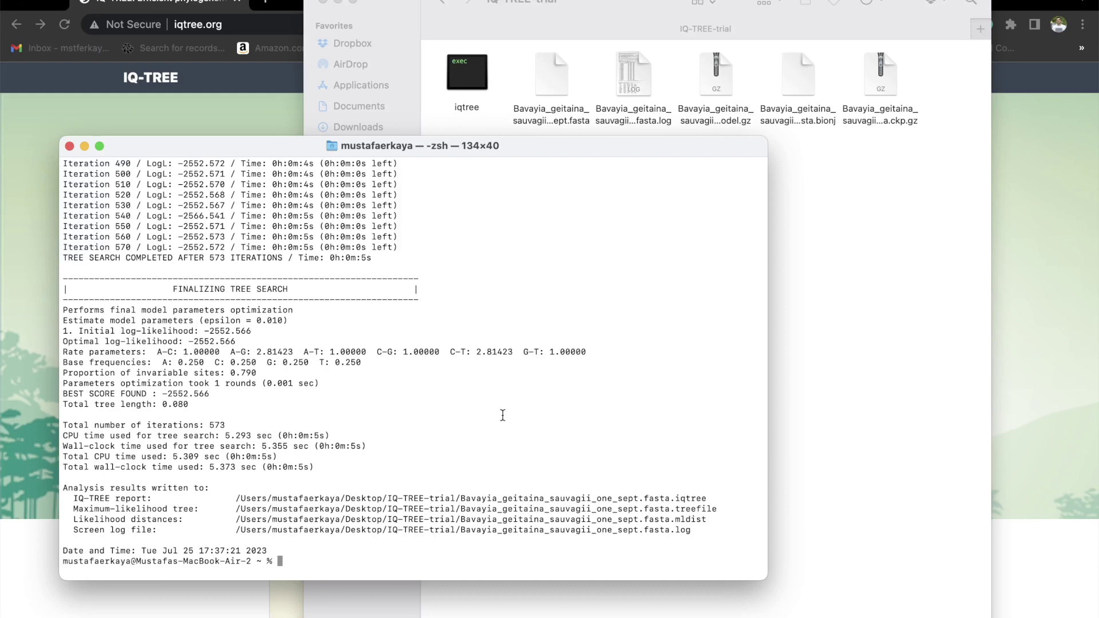
left_click_drag(462, 68, 316, 535)
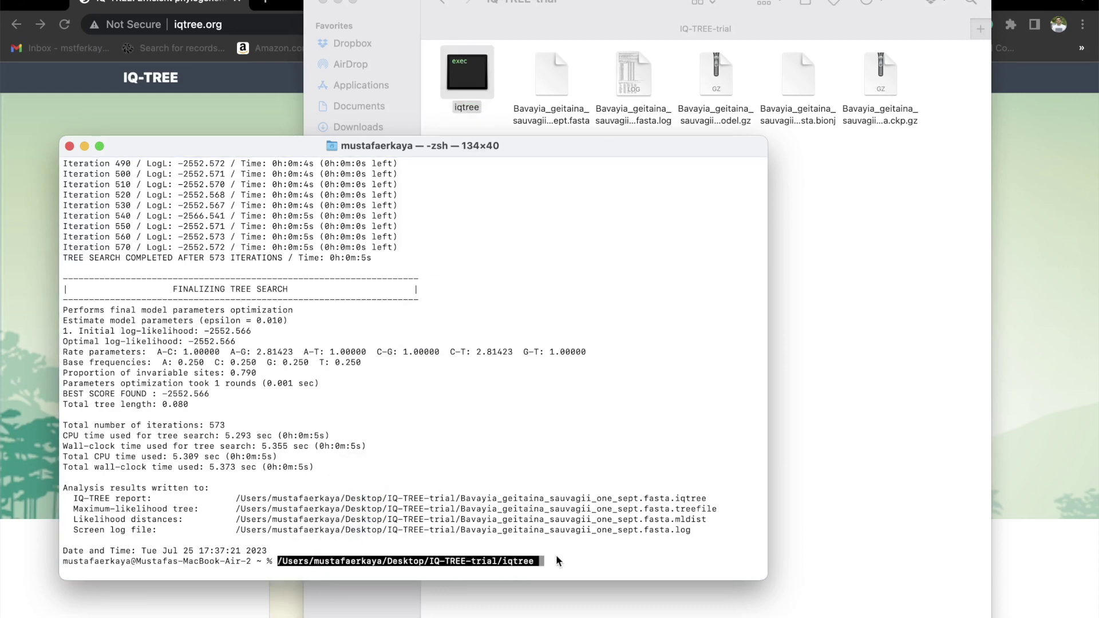
type("-s")
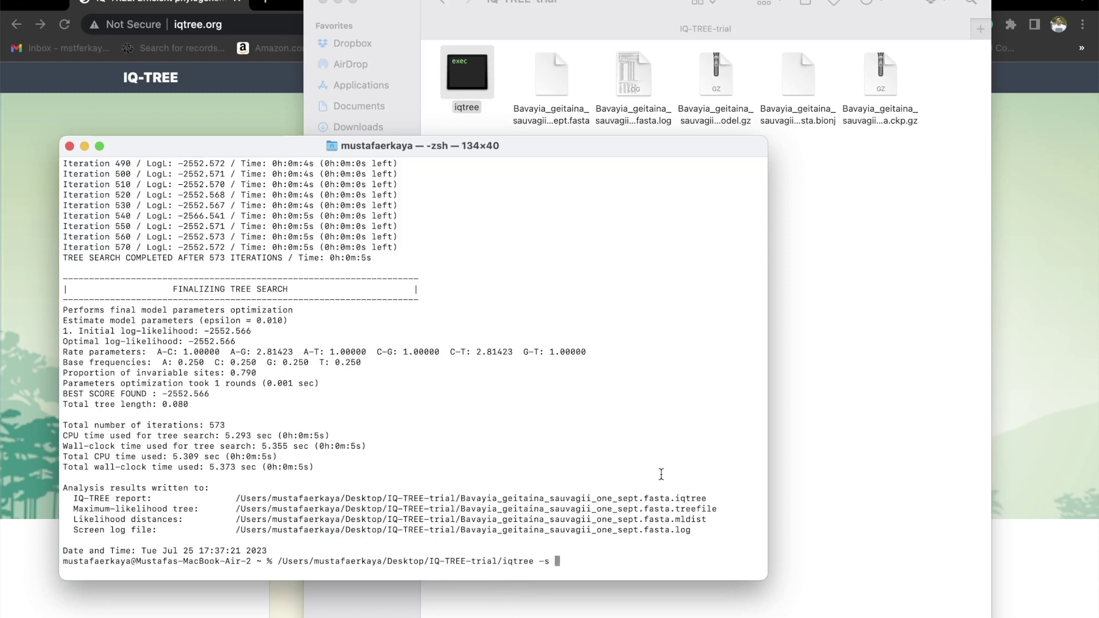
left_click(850, 292)
left_click_drag(551, 77, 245, 521)
left_click(245, 521)
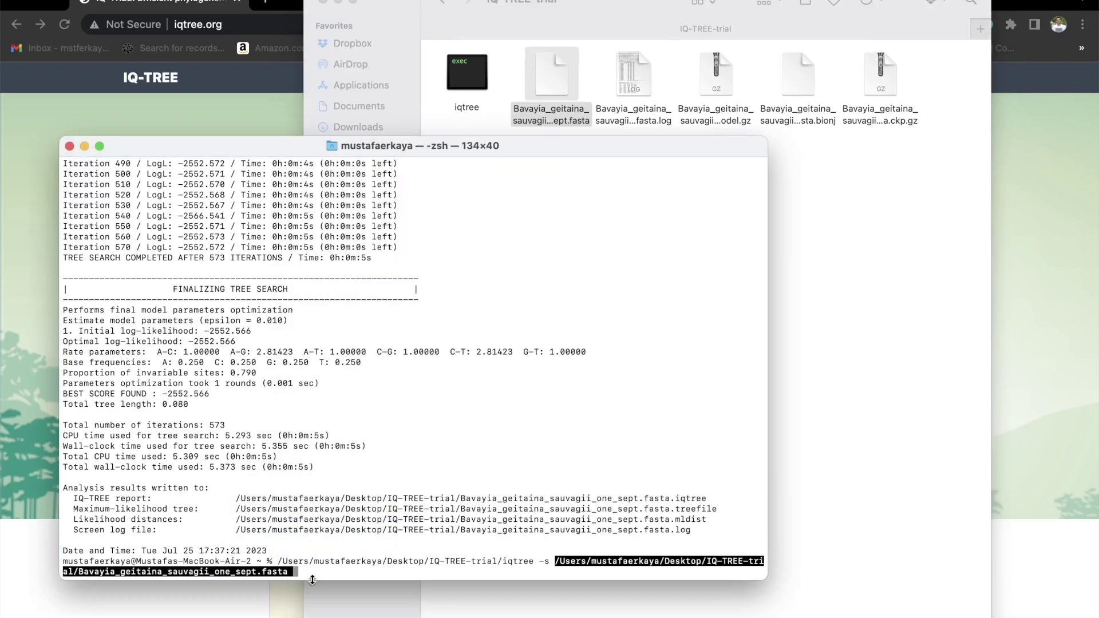
- Add -m K2P+I and -bb 1000 to the command and run it
type("-m")
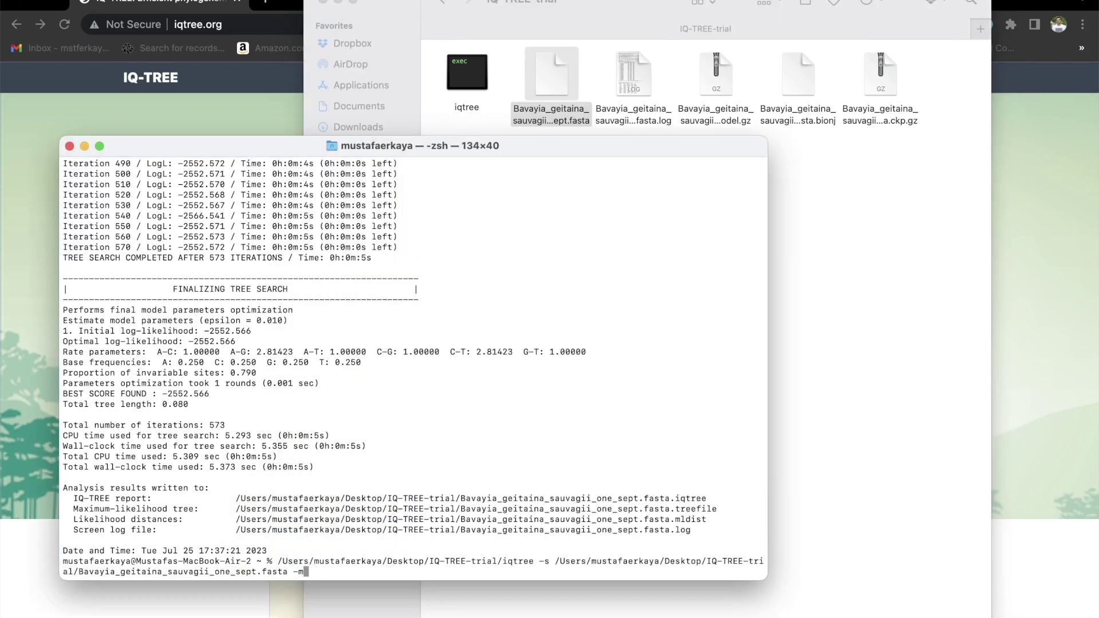
key("super+v")
type("-bb 1000")
type("00")
key("BackSpace")
key("BackSpace")
key("Return")
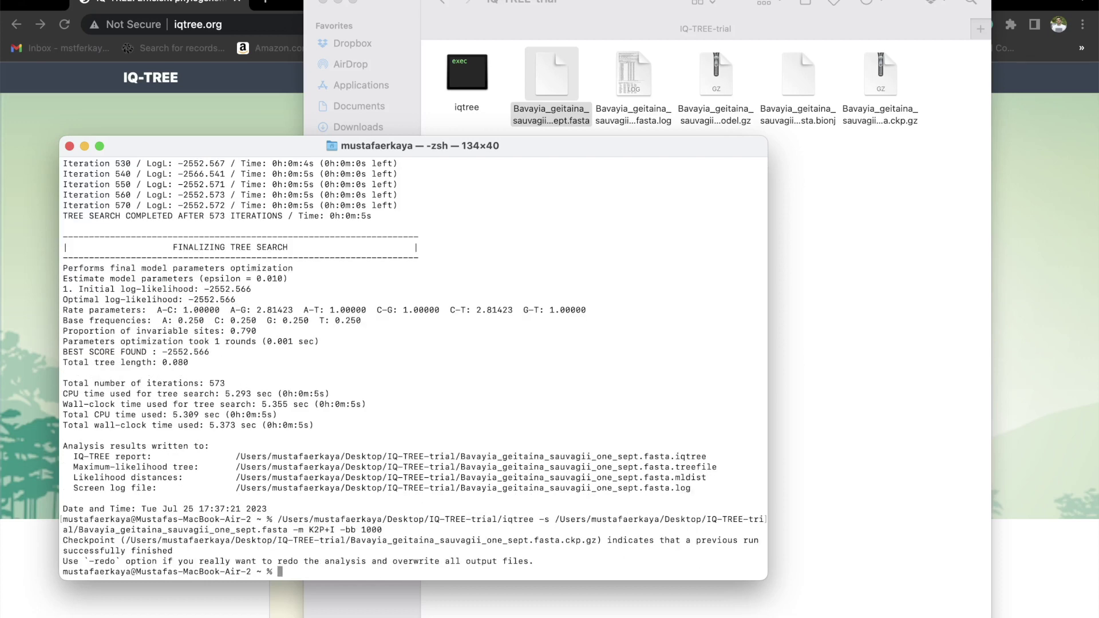
left_click(805, 65)
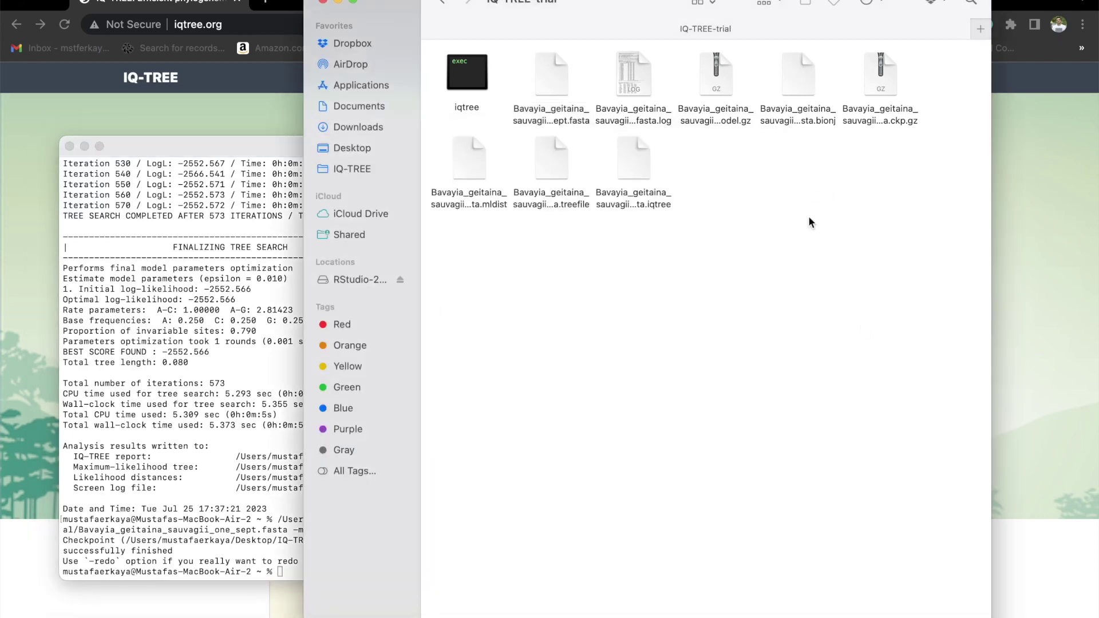
- Rerun the previous iqtree command with -redo appended to overwrite outputs
left_click(263, 156)
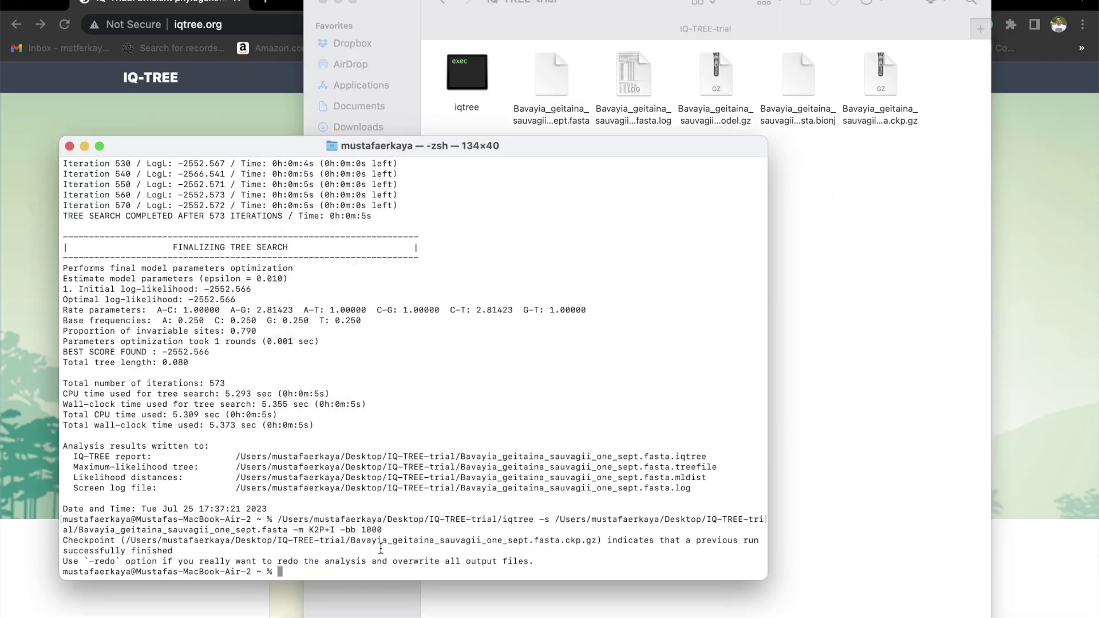
key("Up")
type("-redo")
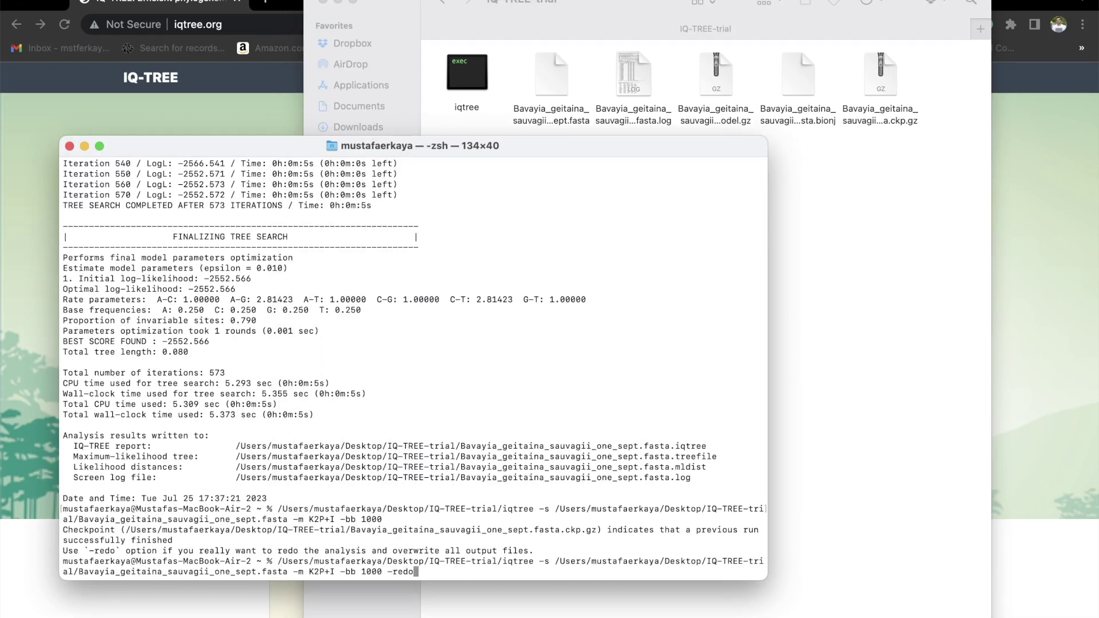
key("Return")
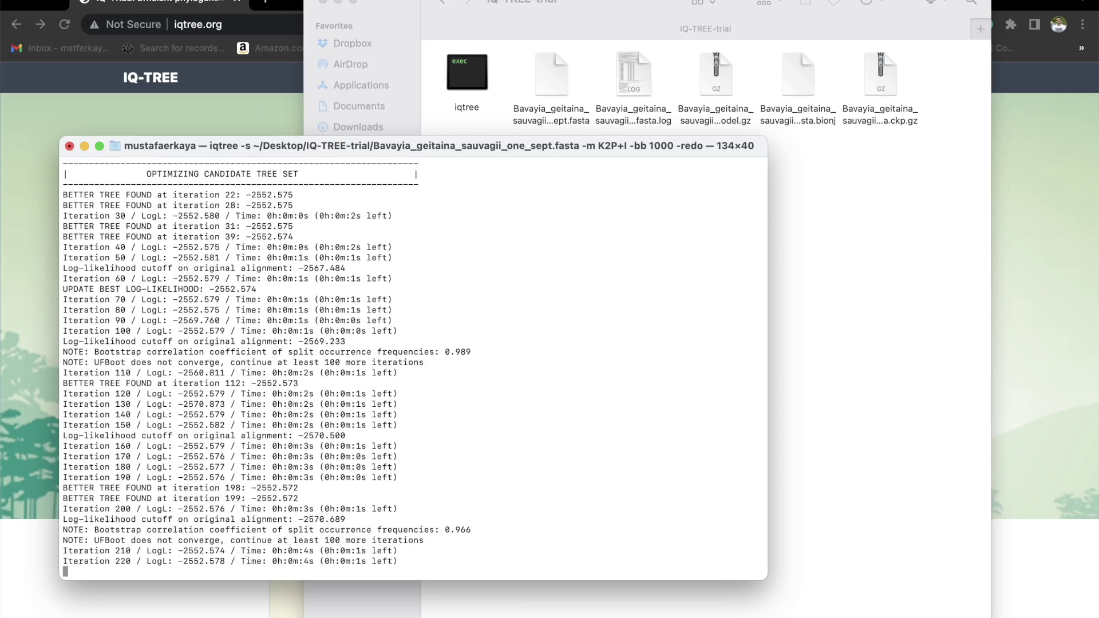
- Check the new consensus output files, close Terminal, and select the .treefile
left_click(676, 123)
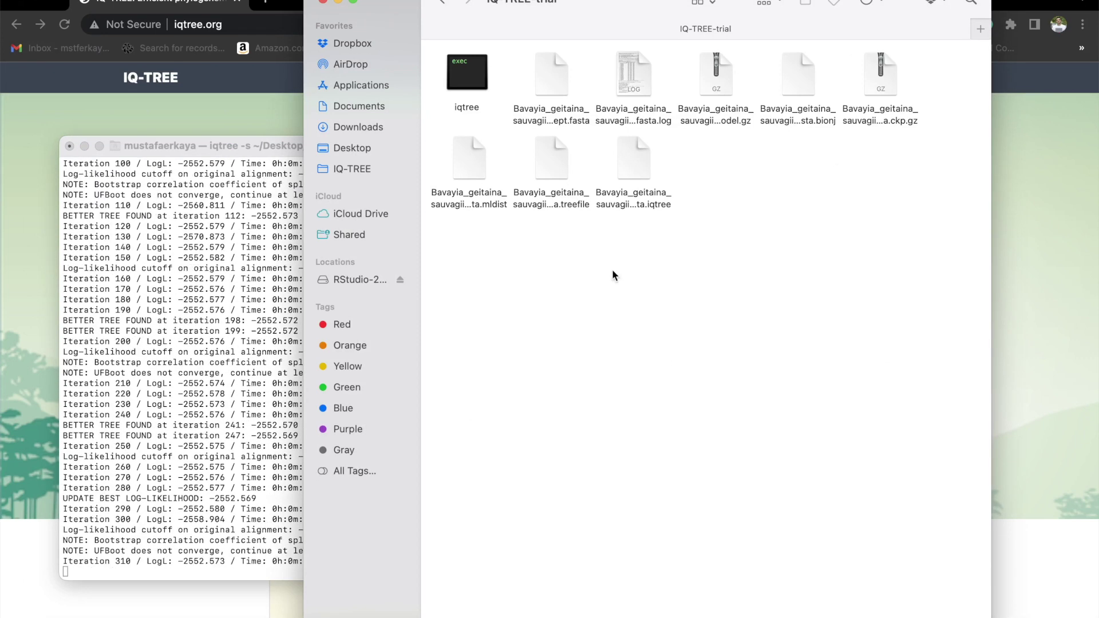
left_click(242, 149)
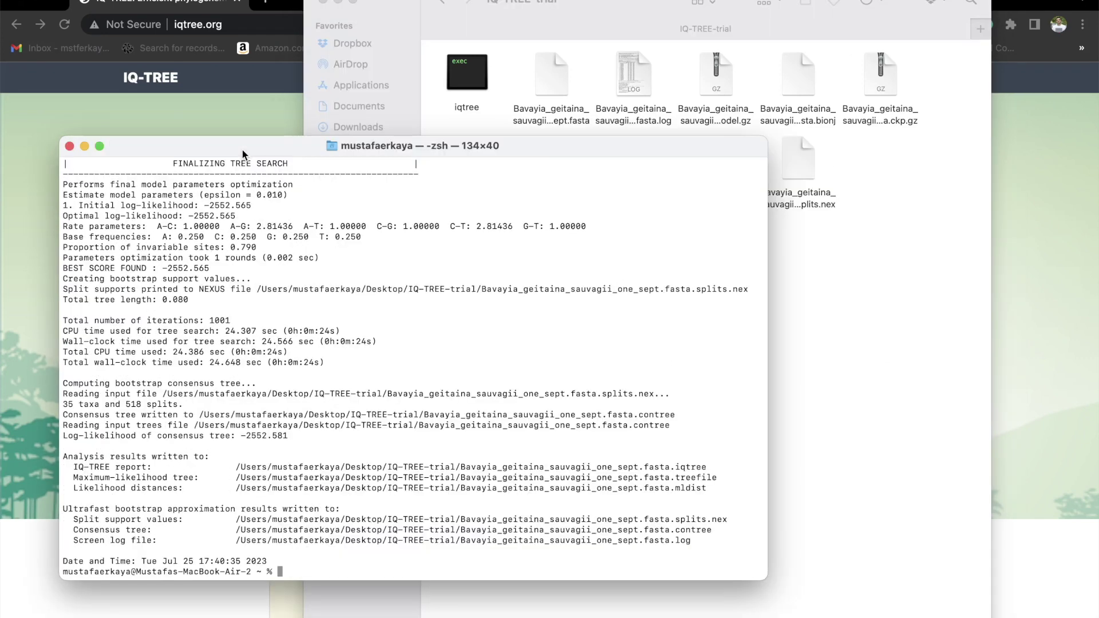
left_click(848, 397)
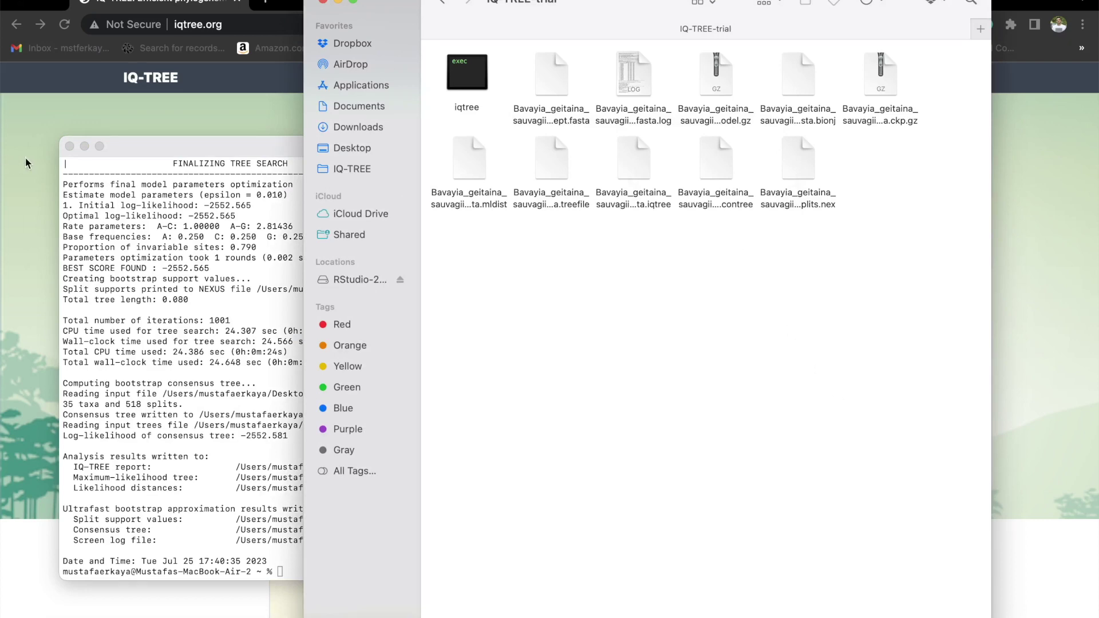
left_click(69, 148)
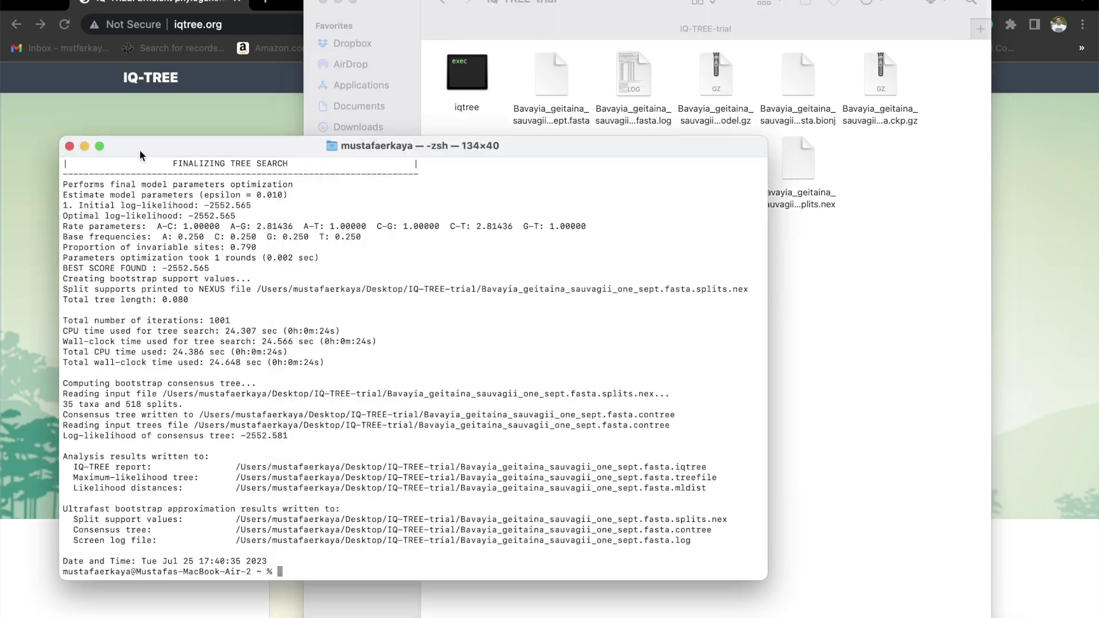
left_click(69, 148)
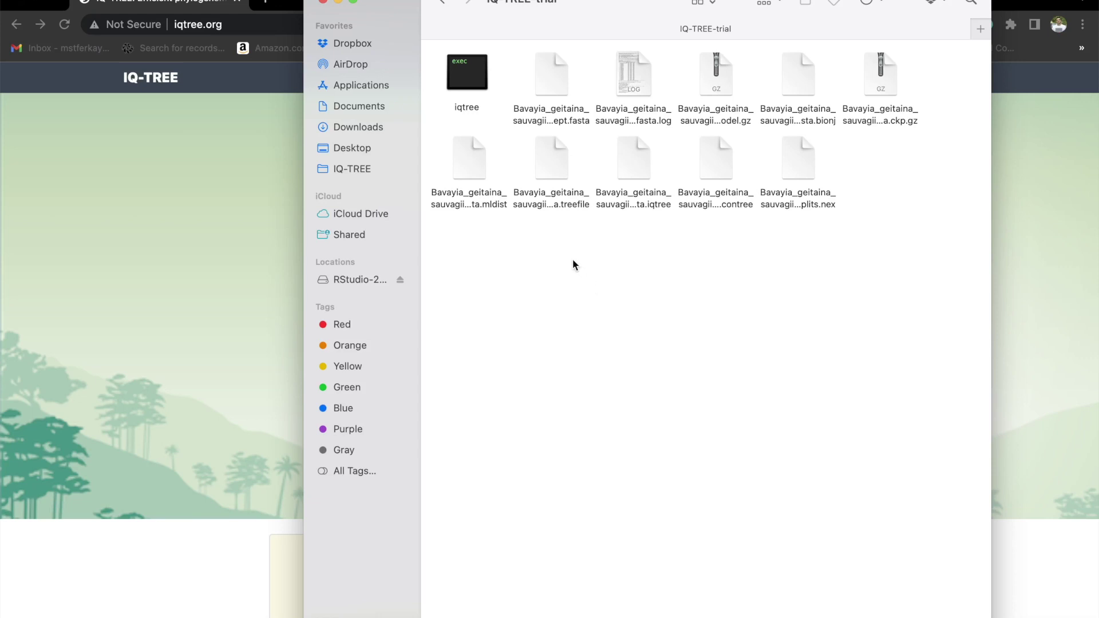
left_click(554, 166)
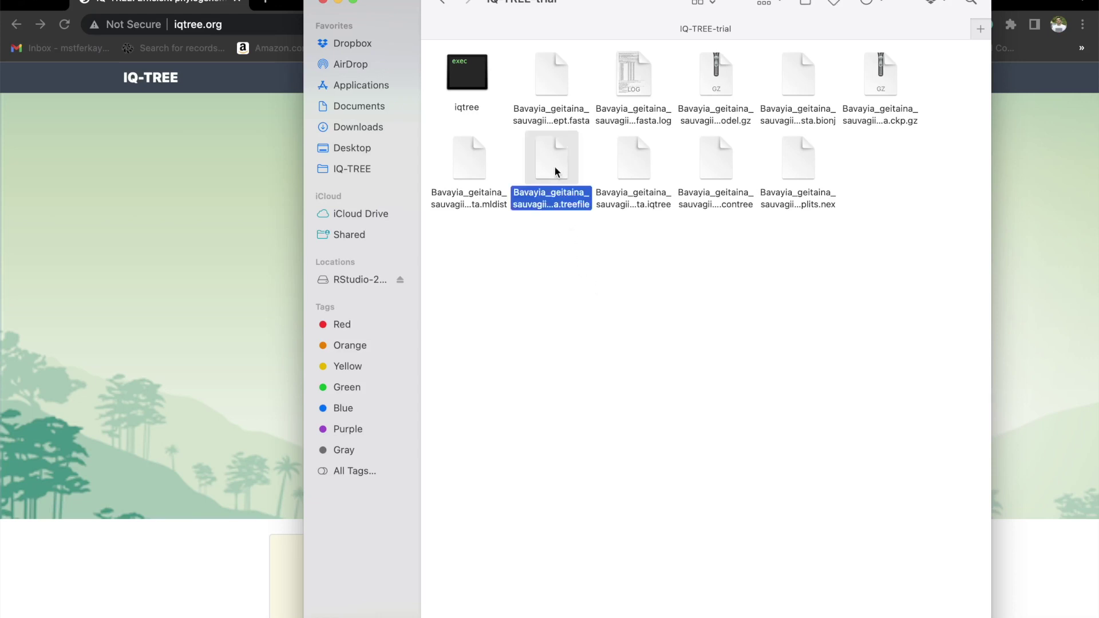